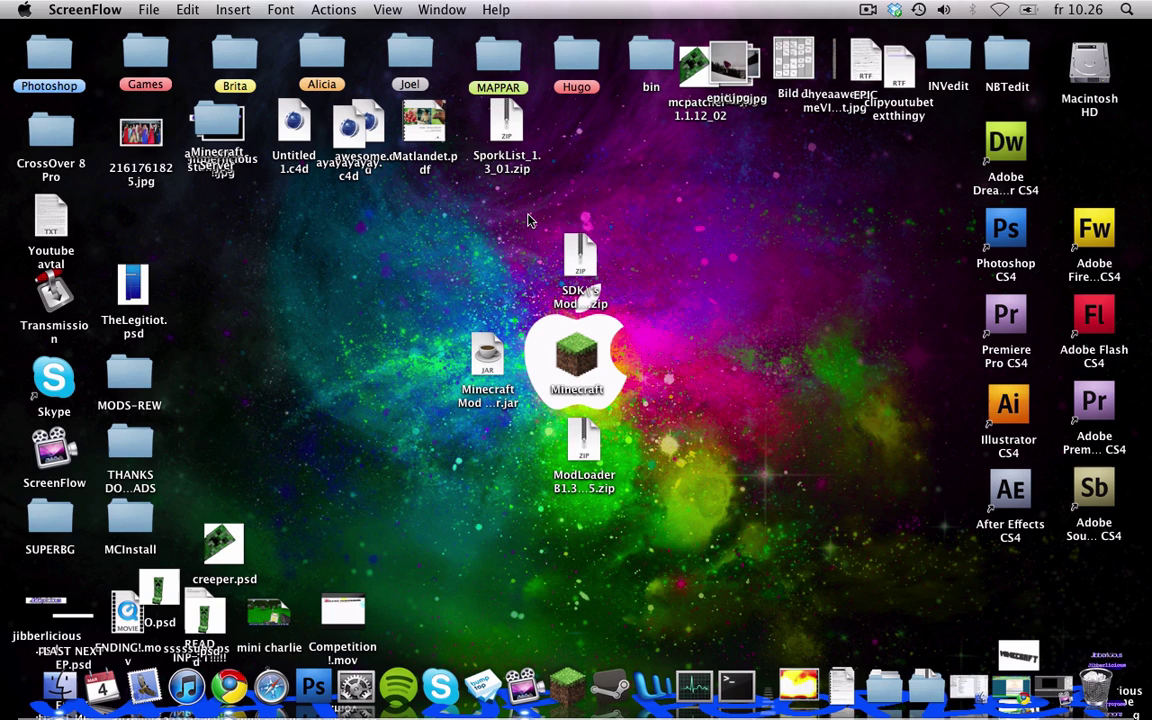
left_click_drag(529, 217, 628, 316)
left_click(628, 316)
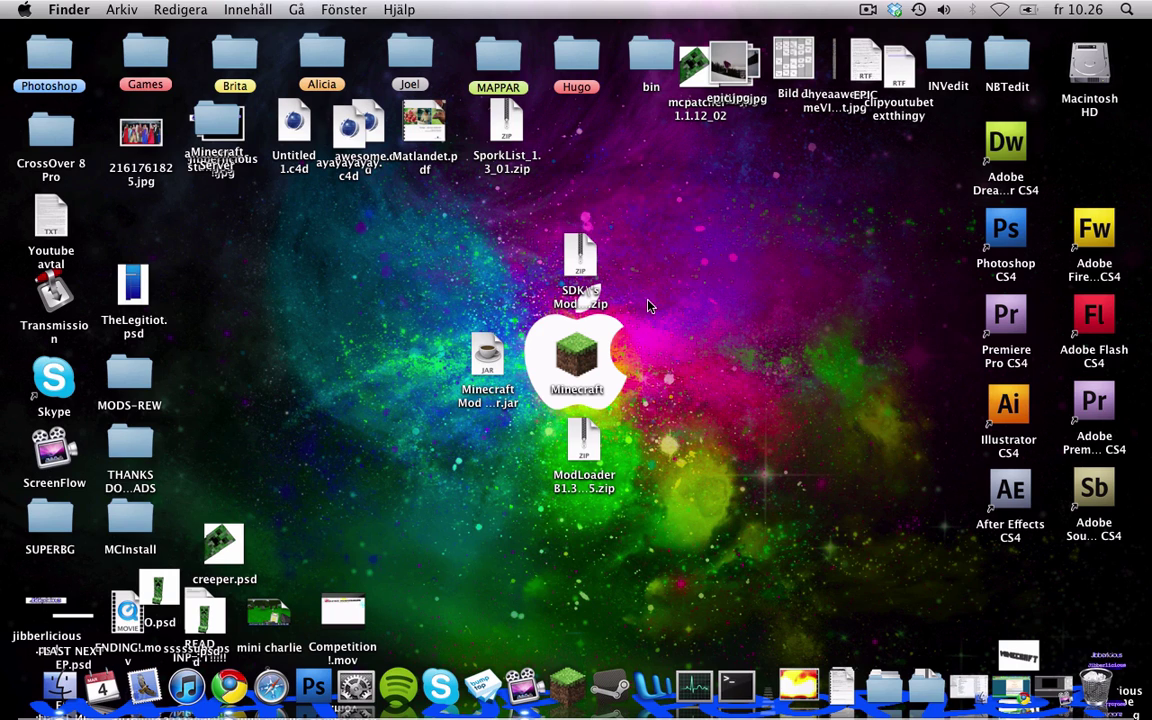
left_click_drag(516, 213, 632, 310)
left_click(533, 499)
left_click_drag(527, 503, 640, 400)
left_click(648, 370)
left_click_drag(516, 512, 648, 411)
left_click(648, 374)
Step: Open Macintosh HD and move the saves folder out of the minecraft folder onto the desktop
left_click(1077, 62)
double_click(1077, 62)
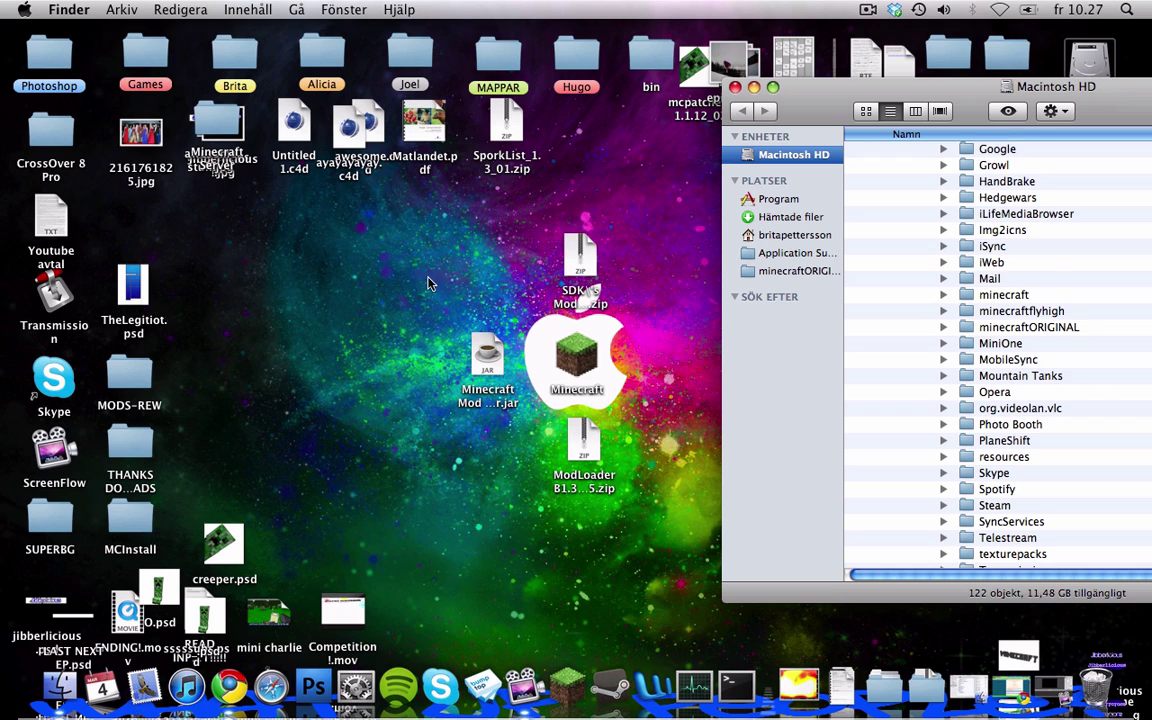
left_click(943, 295)
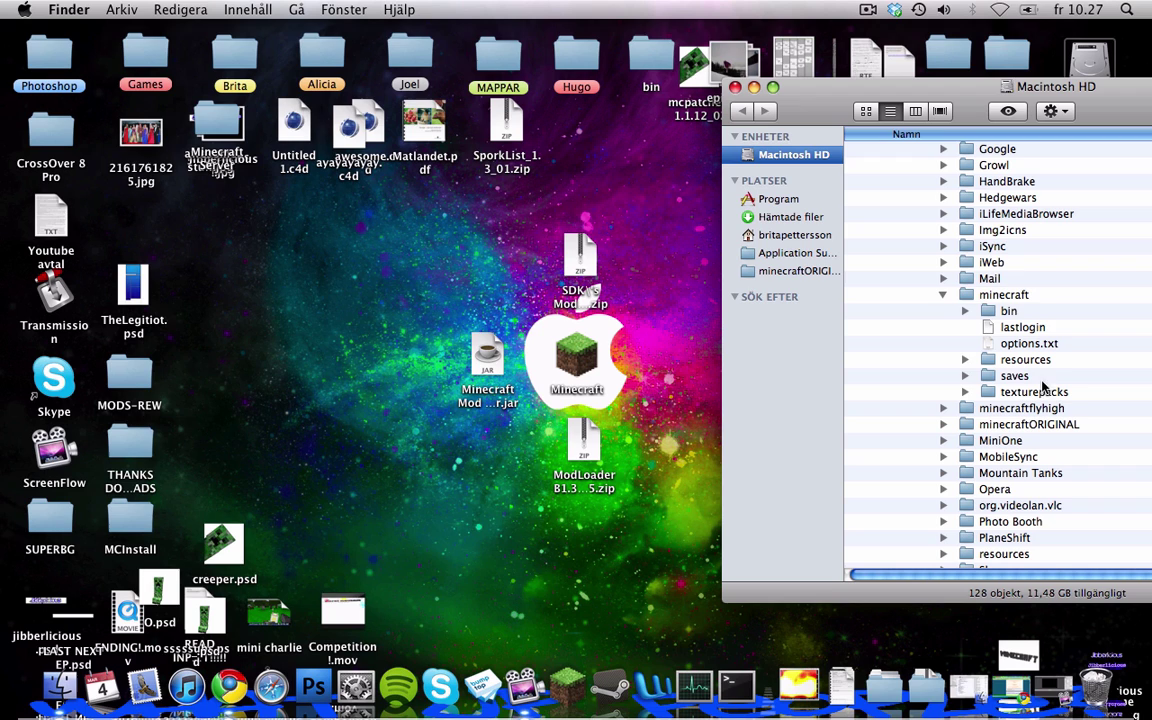
left_click(1010, 376)
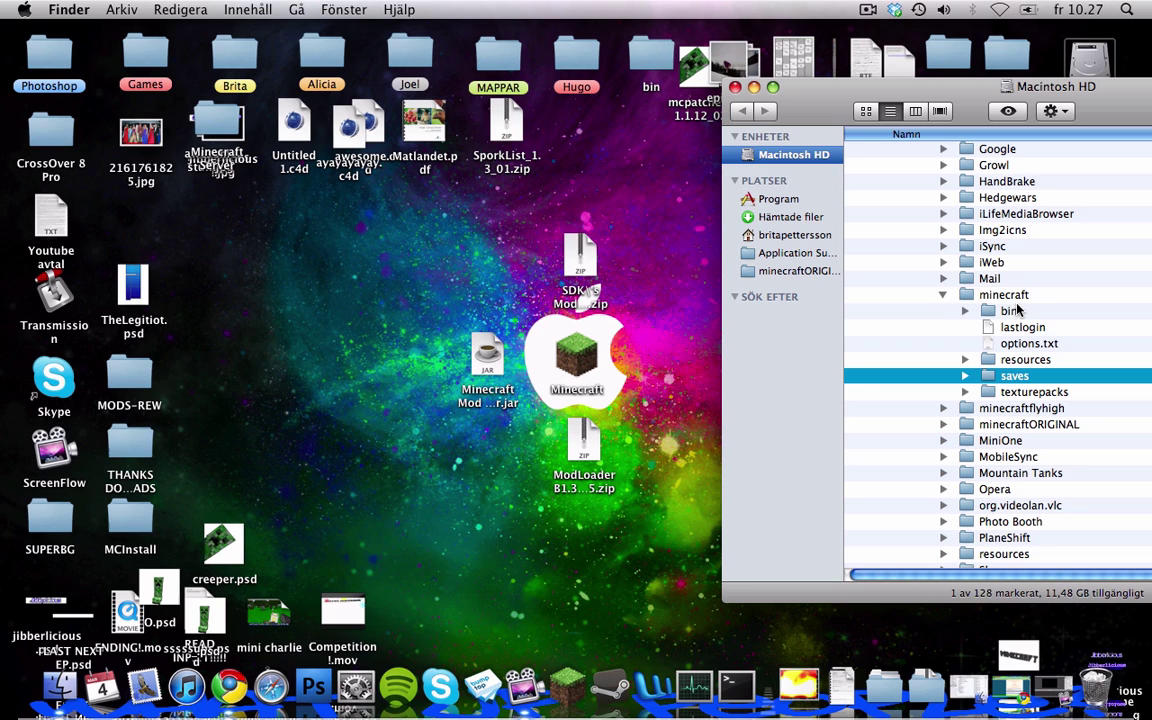
left_click(944, 295)
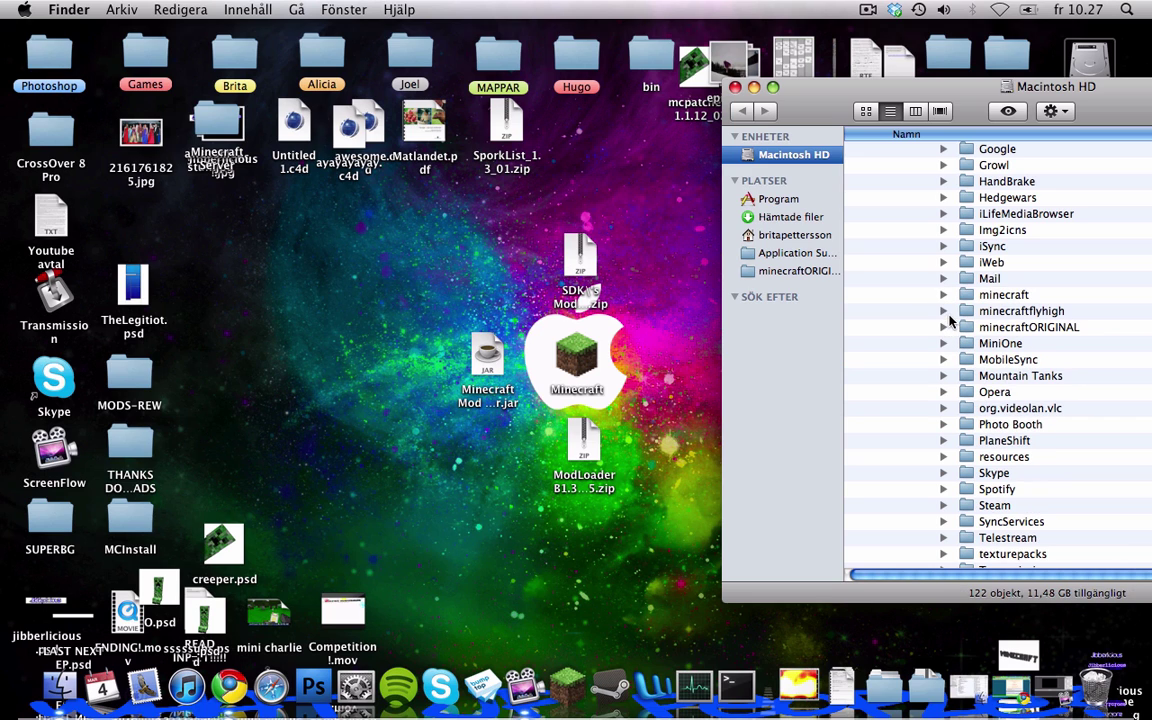
left_click(944, 326)
left_click(944, 326)
left_click(944, 295)
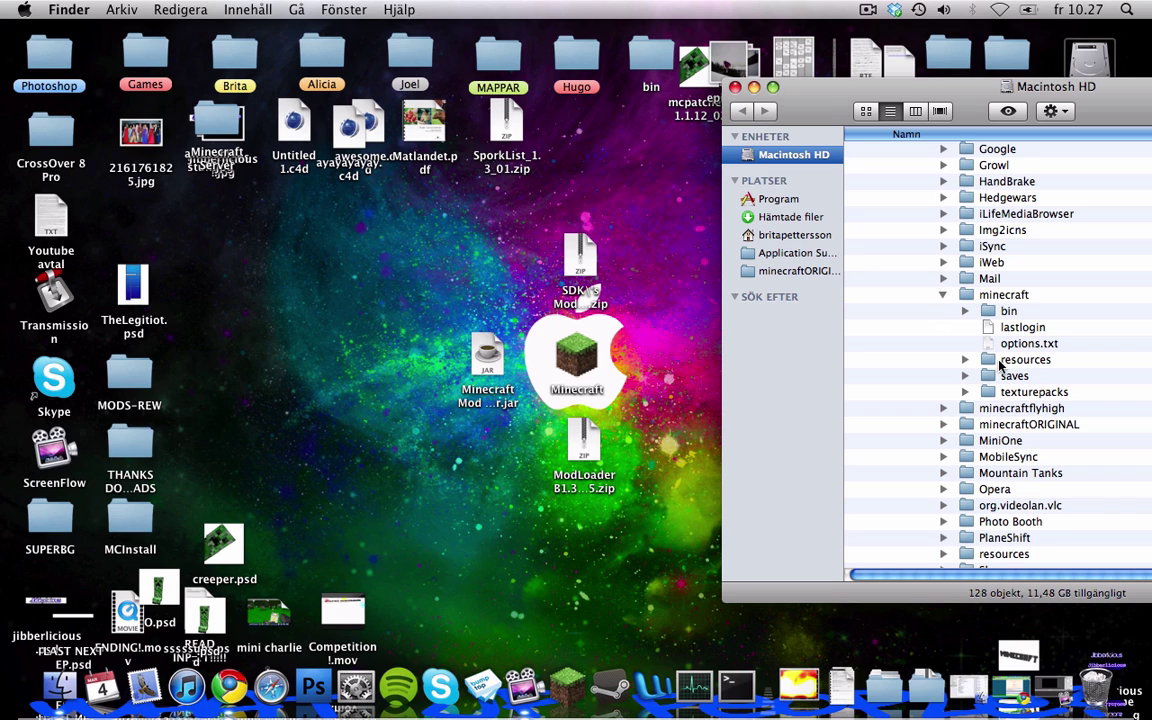
left_click(1012, 376)
left_click_drag(398, 347, 296, 326)
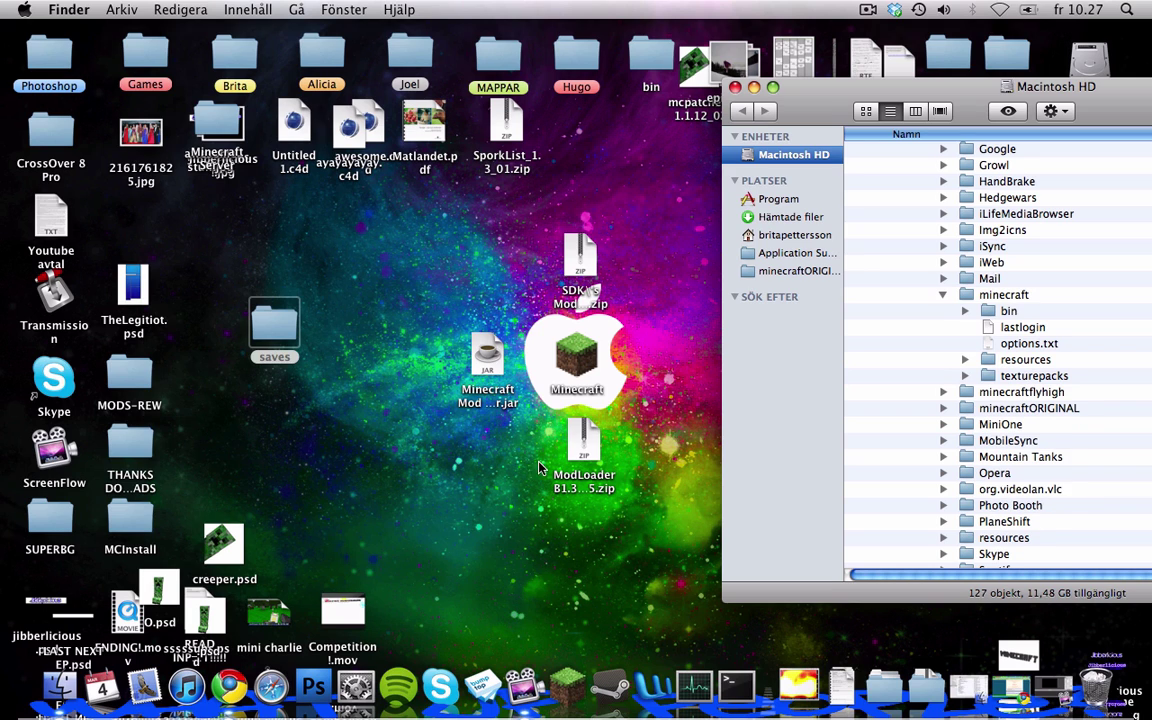
left_click(372, 393)
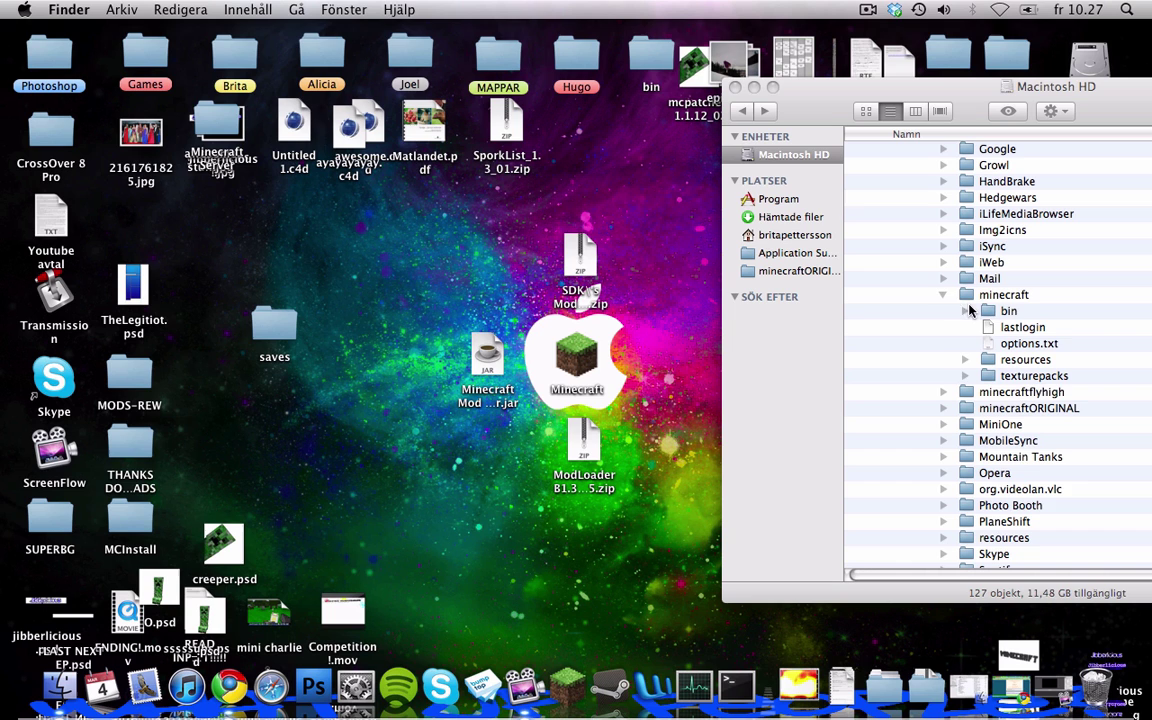
Step: Move the minecraft folder to the Trash and close the Macintosh HD window
left_click(945, 295)
left_click(1052, 295)
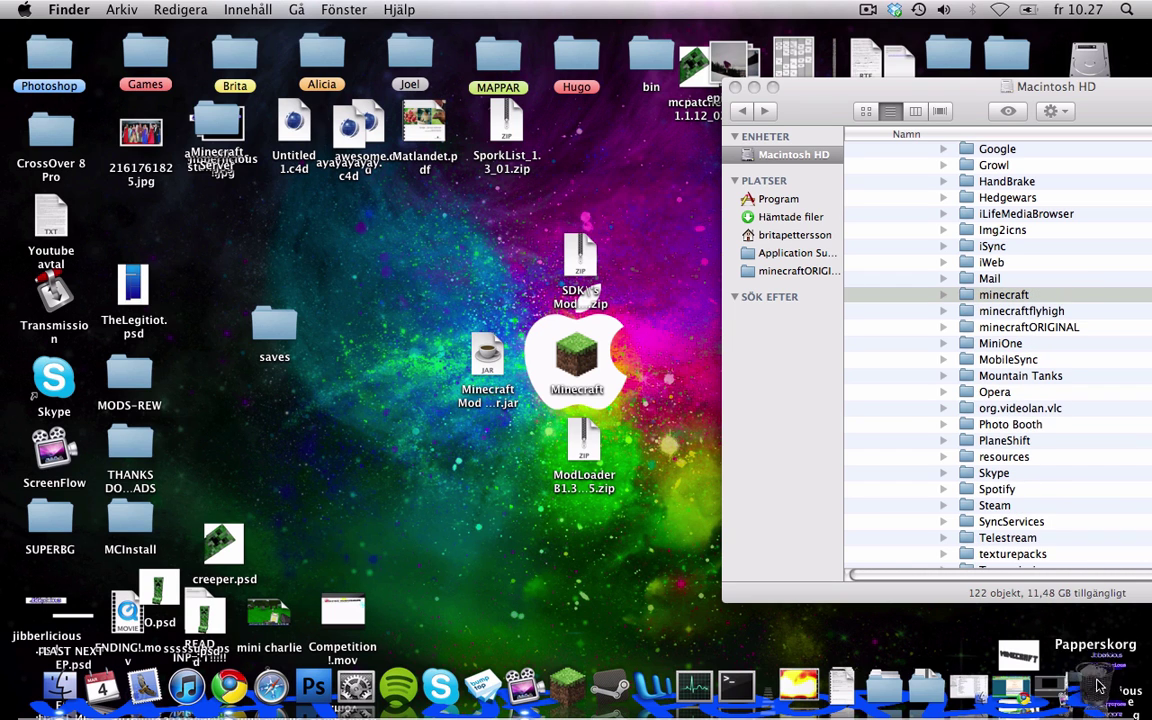
left_click_drag(1100, 685, 1098, 684)
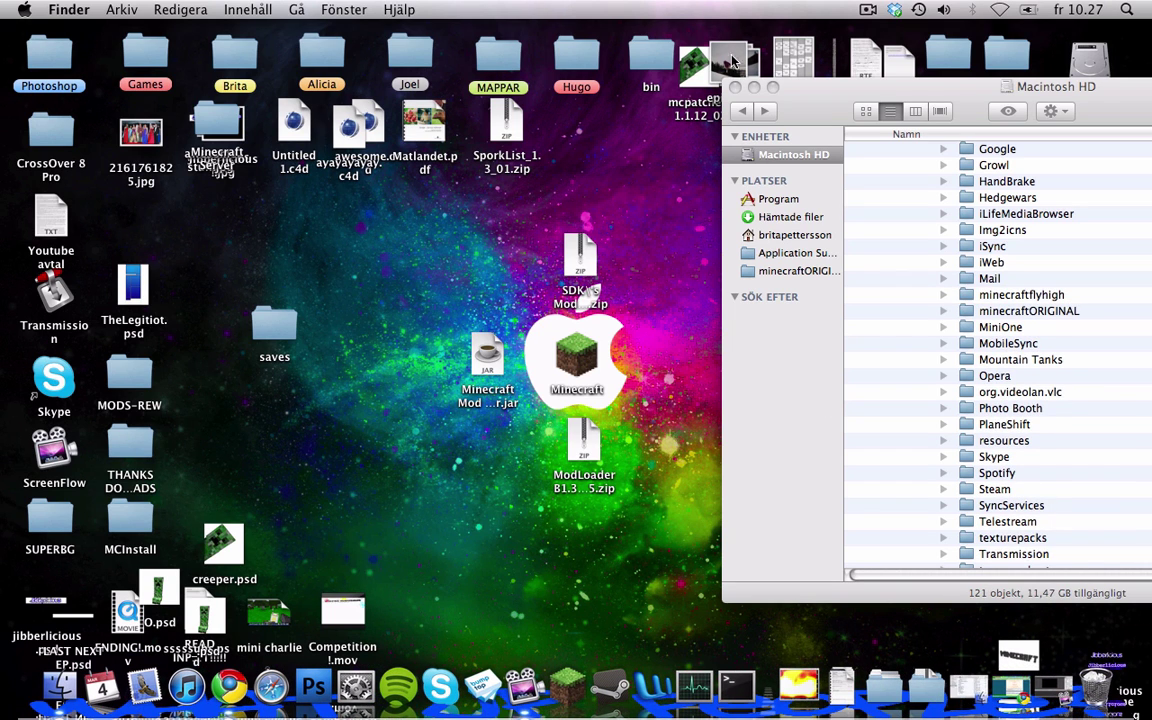
left_click(735, 88)
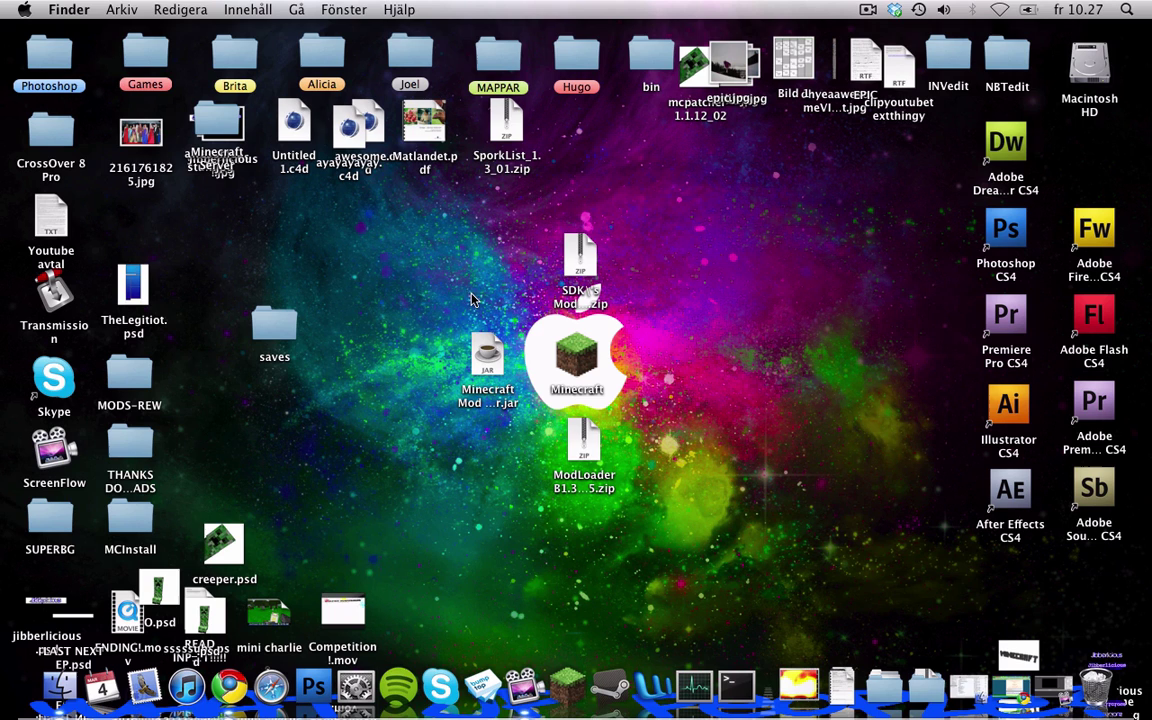
Step: Launch Minecraft, log in with the account's username and password, and close the game once its main menu has loaded
left_click(577, 355)
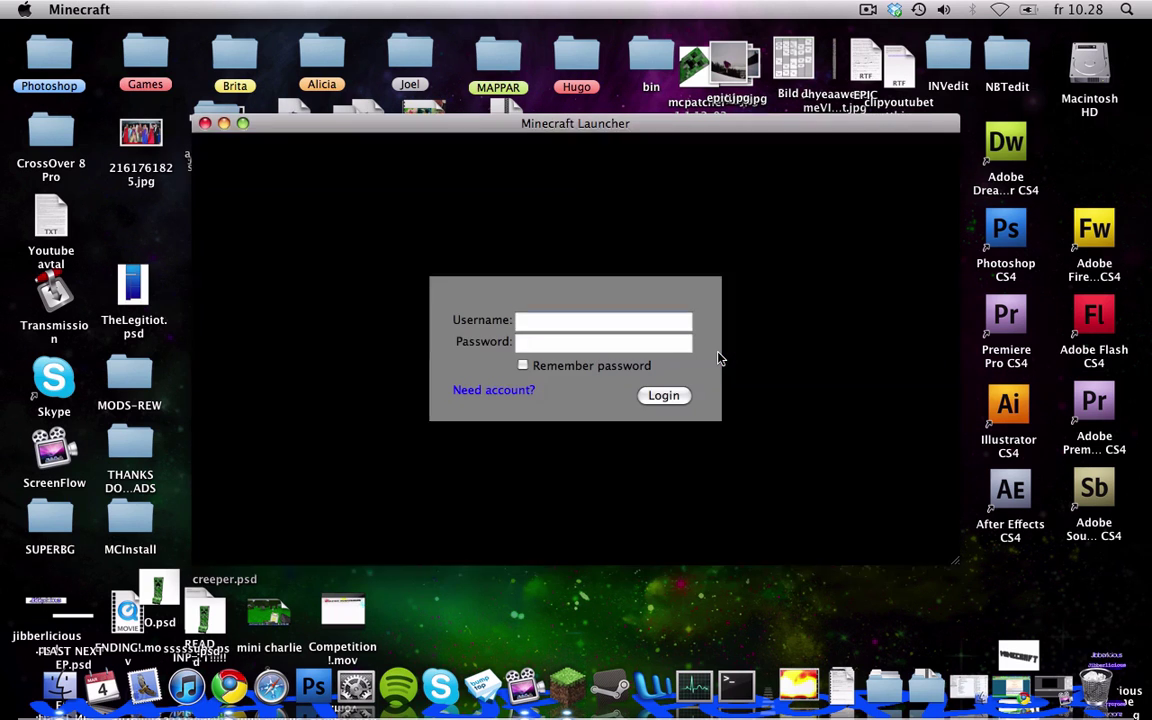
type("jibberlicious")
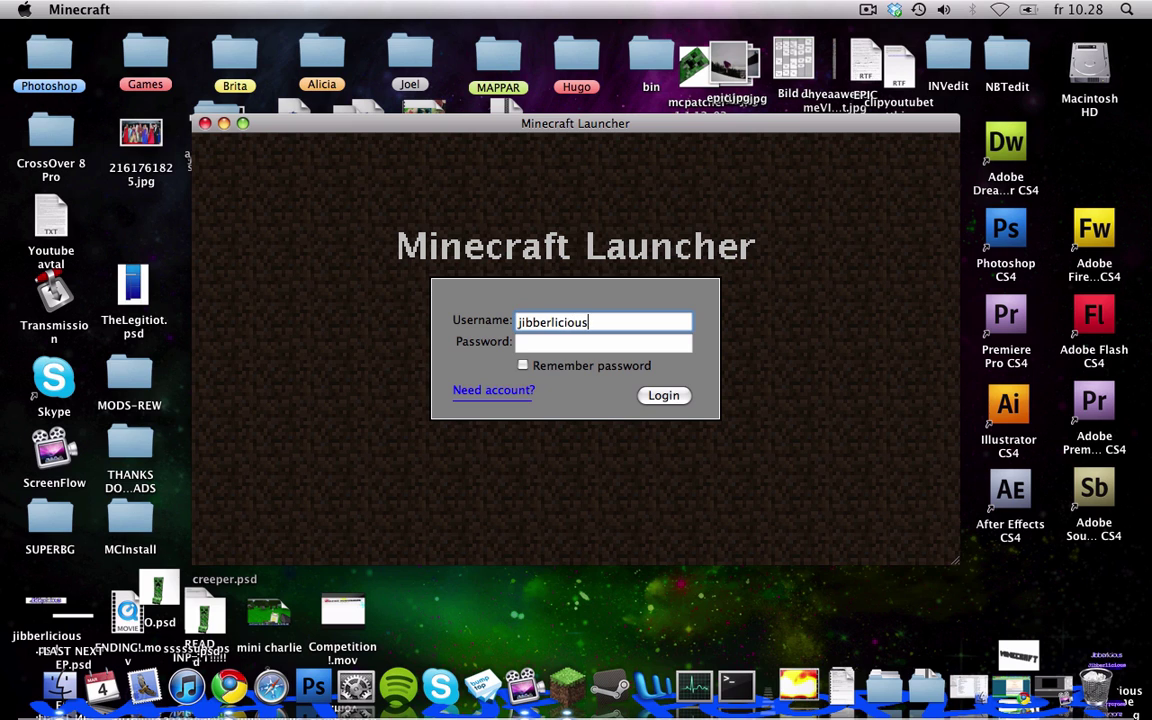
key("Tab")
type("*********")
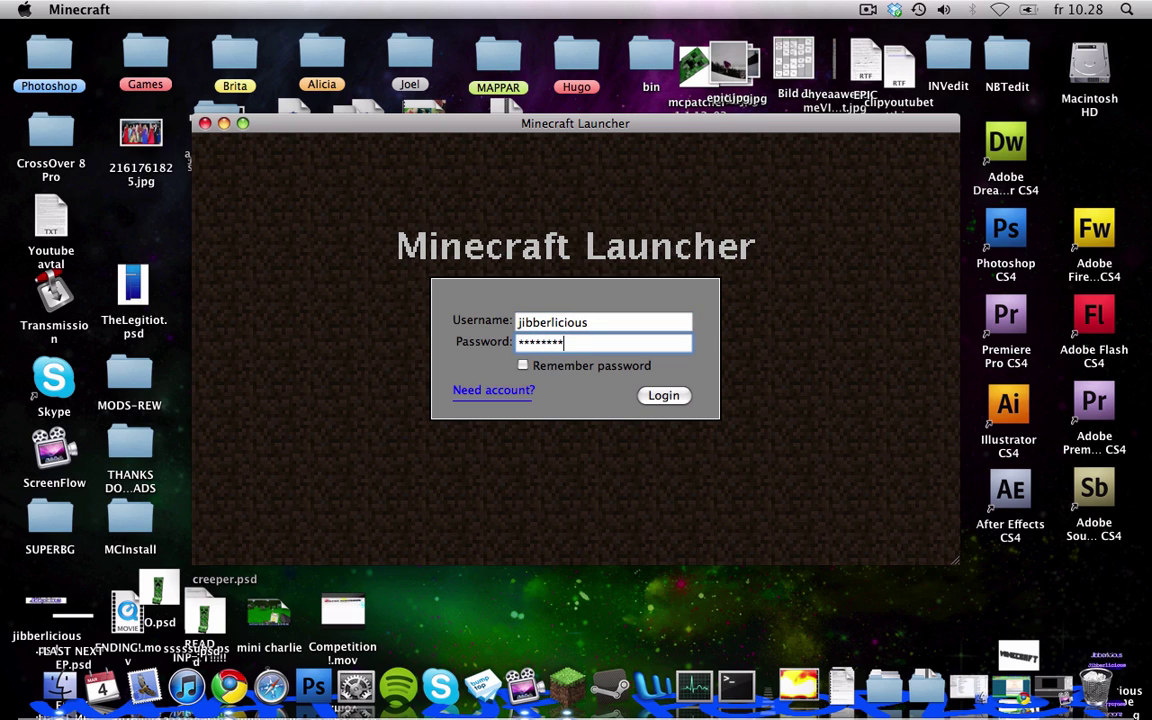
left_click(670, 400)
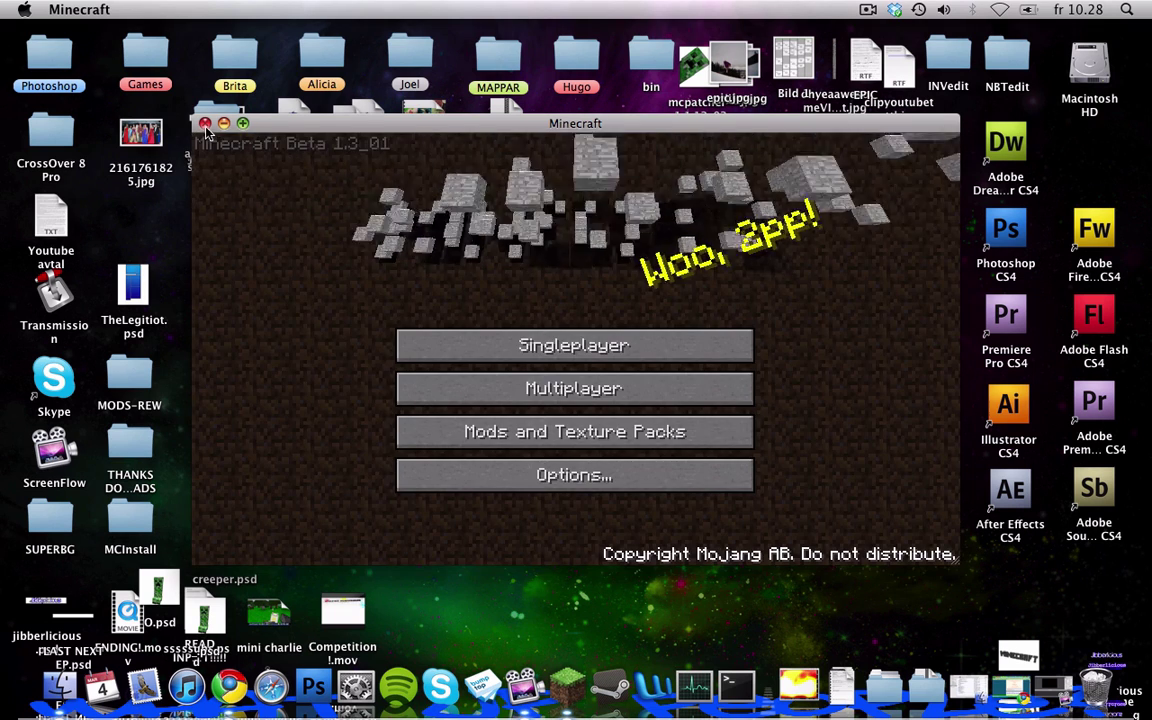
left_click(205, 123)
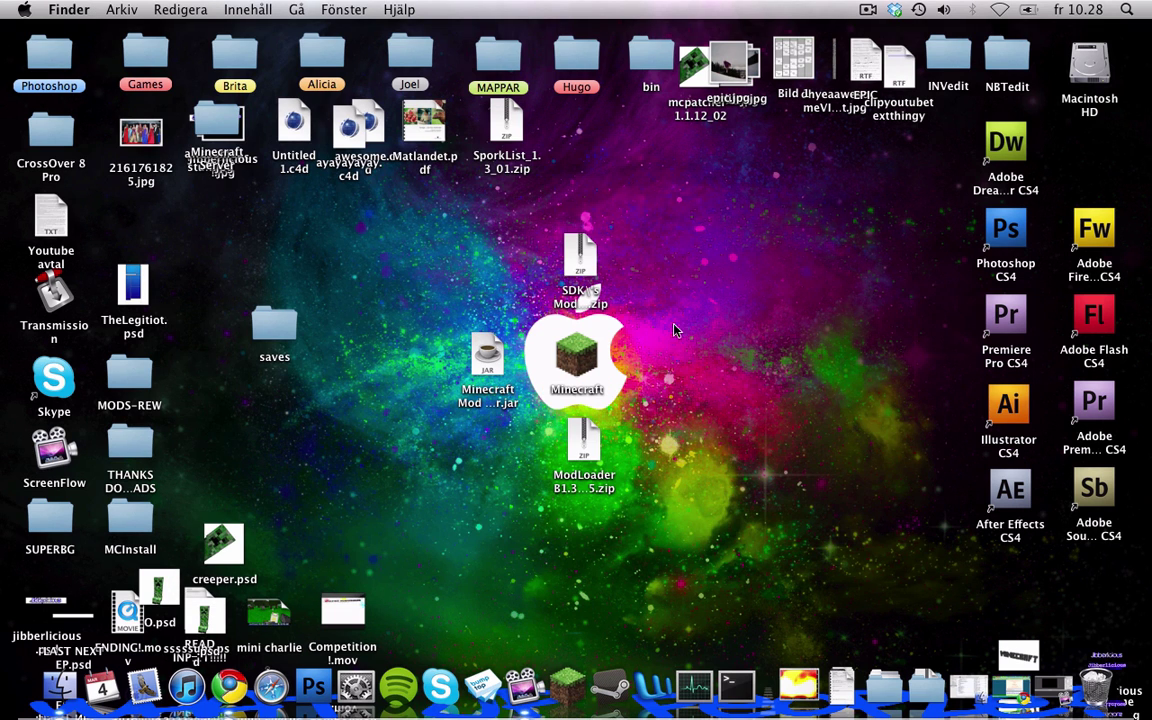
Step: Open the Minecraft Mod Manager jar, accepting the game's unzipping, and add the ModLoader B1.3_01v5 and SDK's Mods zip files to its mod list
left_click(487, 355)
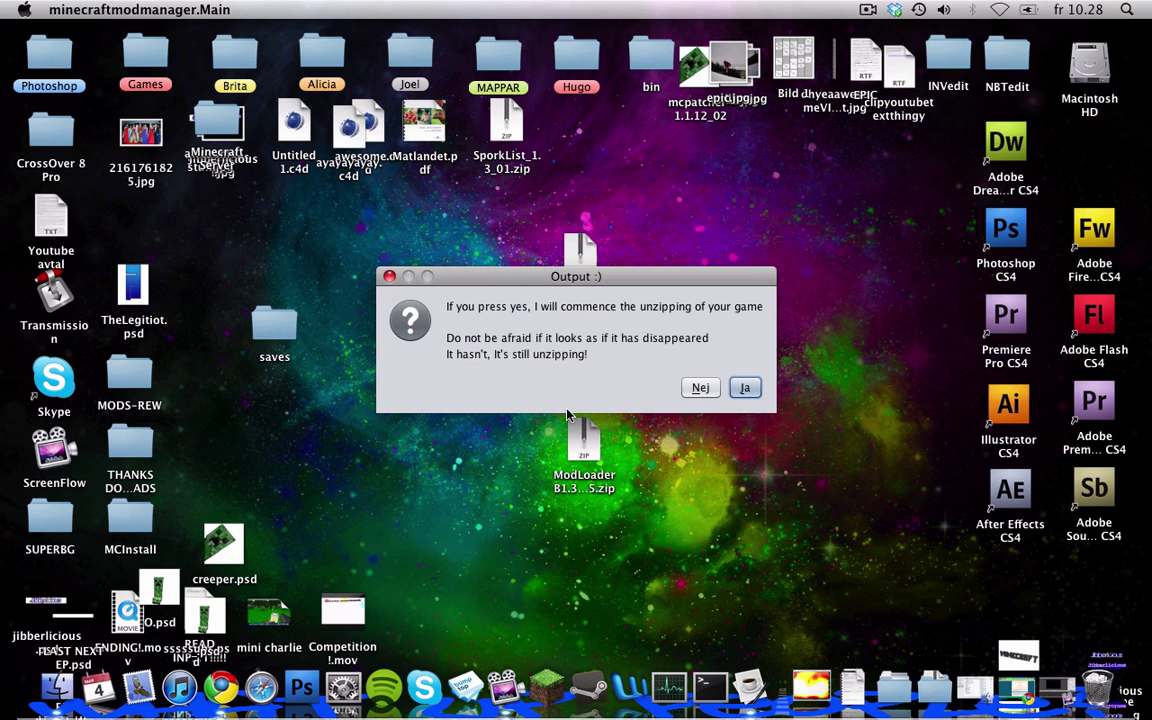
left_click(745, 389)
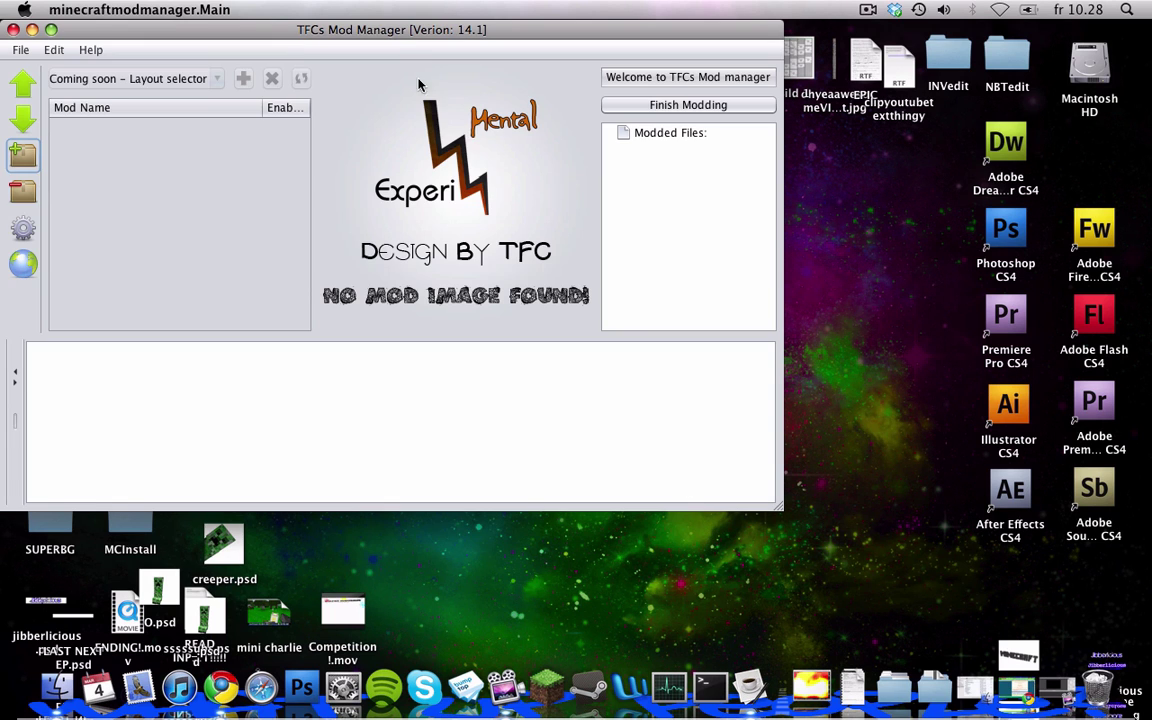
left_click_drag(385, 44, 1030, 116)
left_click_drag(608, 432, 1113, 269)
left_click_drag(583, 267, 925, 290)
left_click_drag(917, 105, 491, 114)
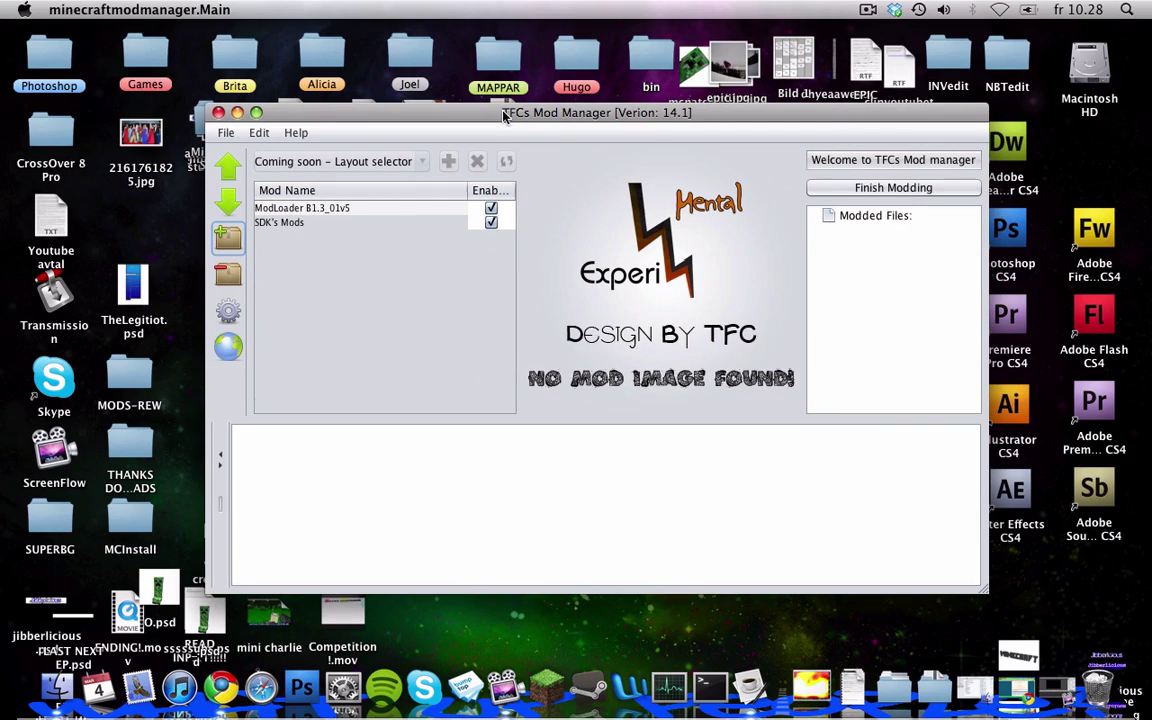
Step: Finish modding with the two enabled mods and close the mod manager
left_click(812, 187)
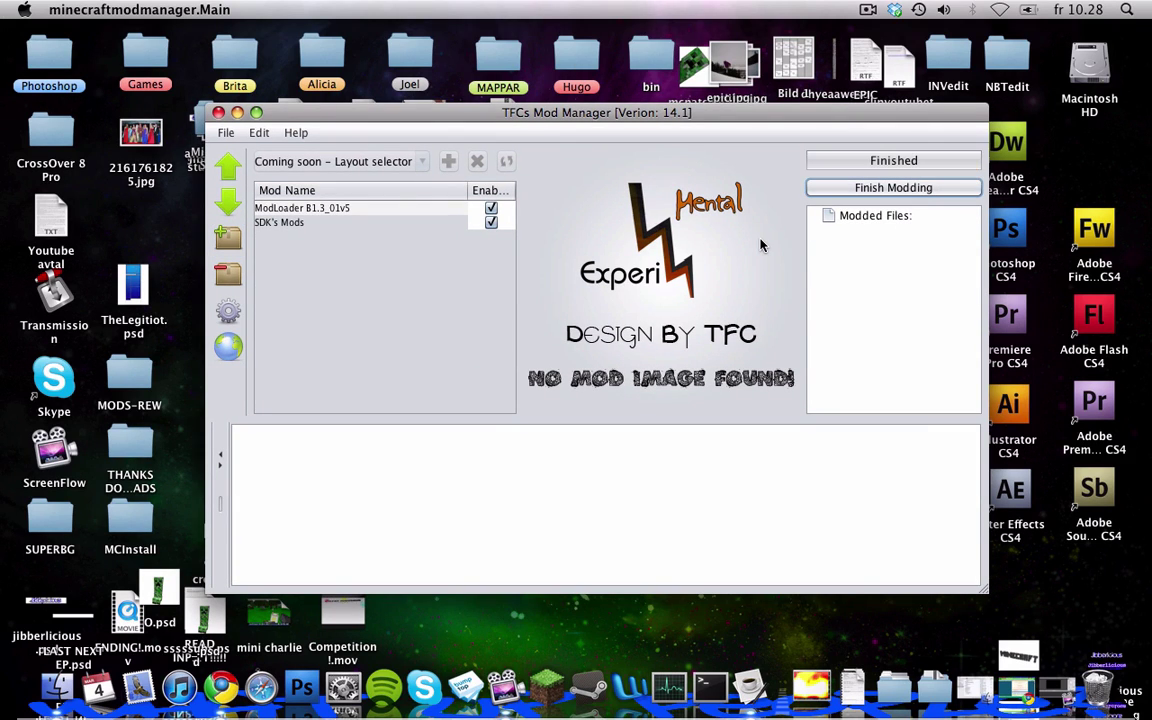
left_click(219, 112)
left_click(670, 317)
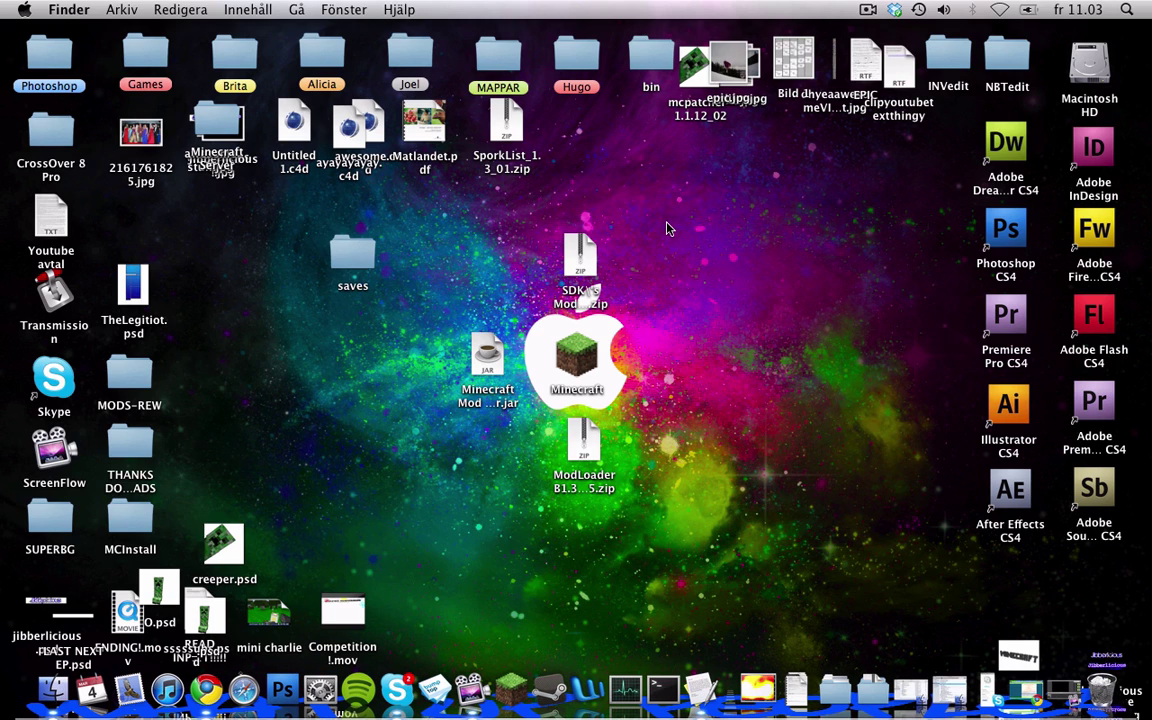
Step: Open Macintosh HD and select the minecraft folder in the user's Bibliotek > Application Support folder
double_click(1094, 82)
scroll(938, 150, "up", 10)
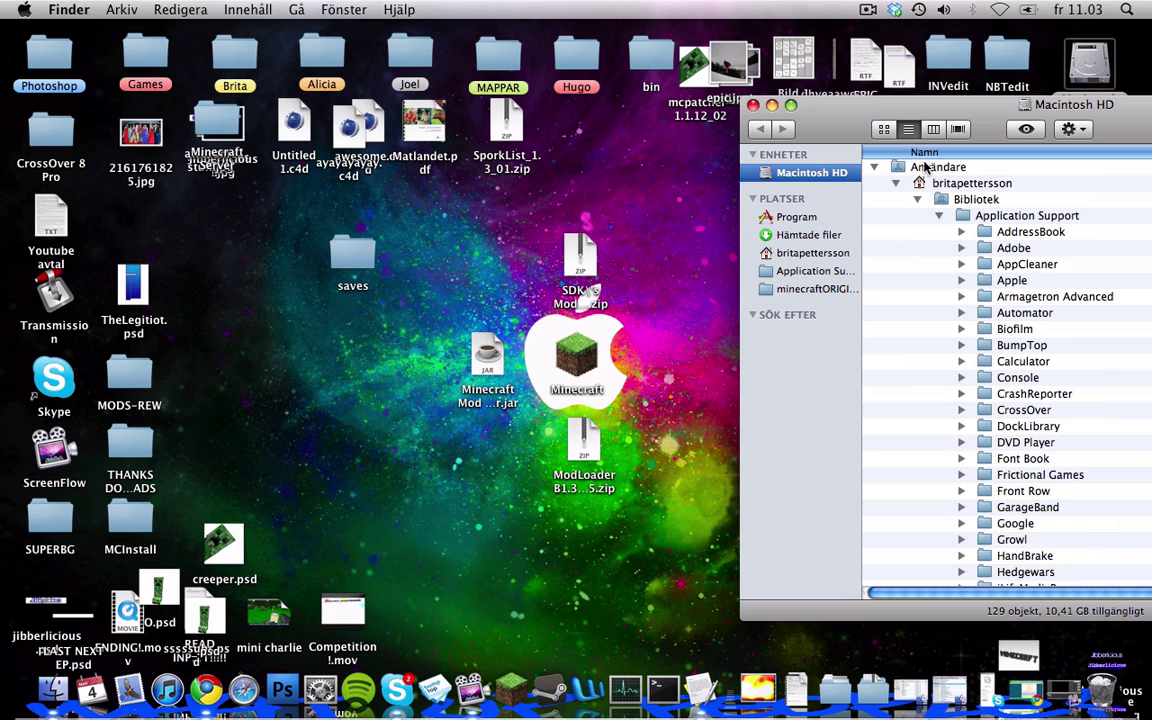
left_click(926, 167)
left_click(974, 185)
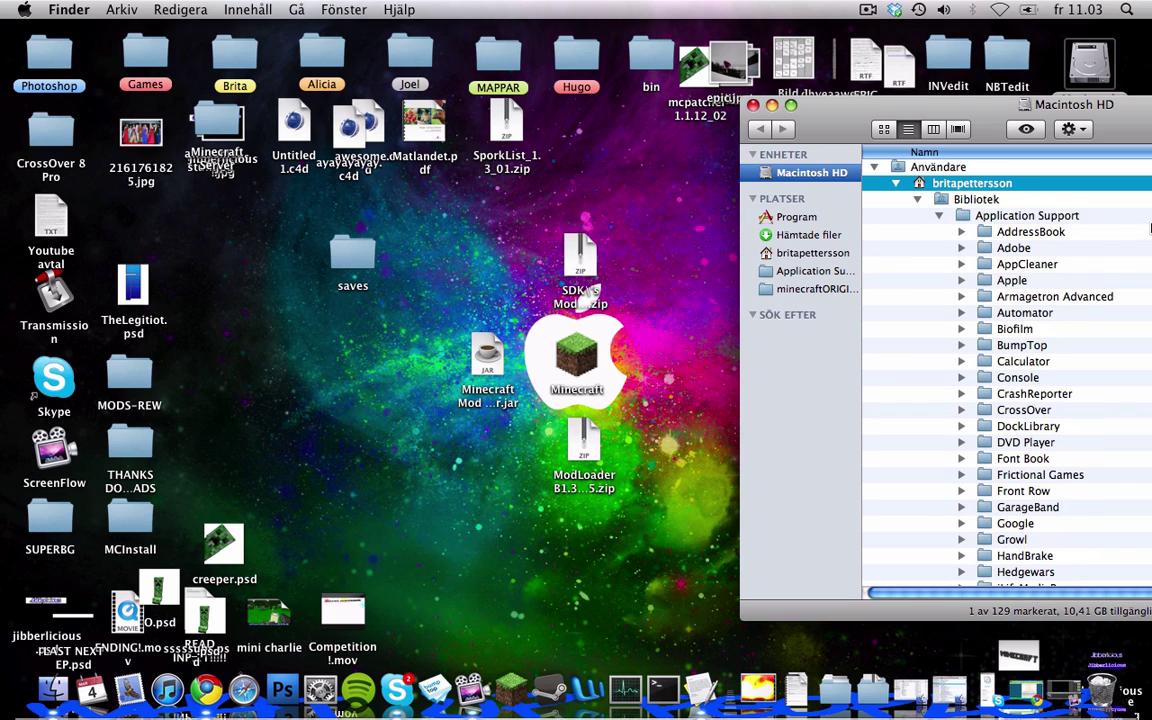
left_click(976, 200)
left_click(1006, 217)
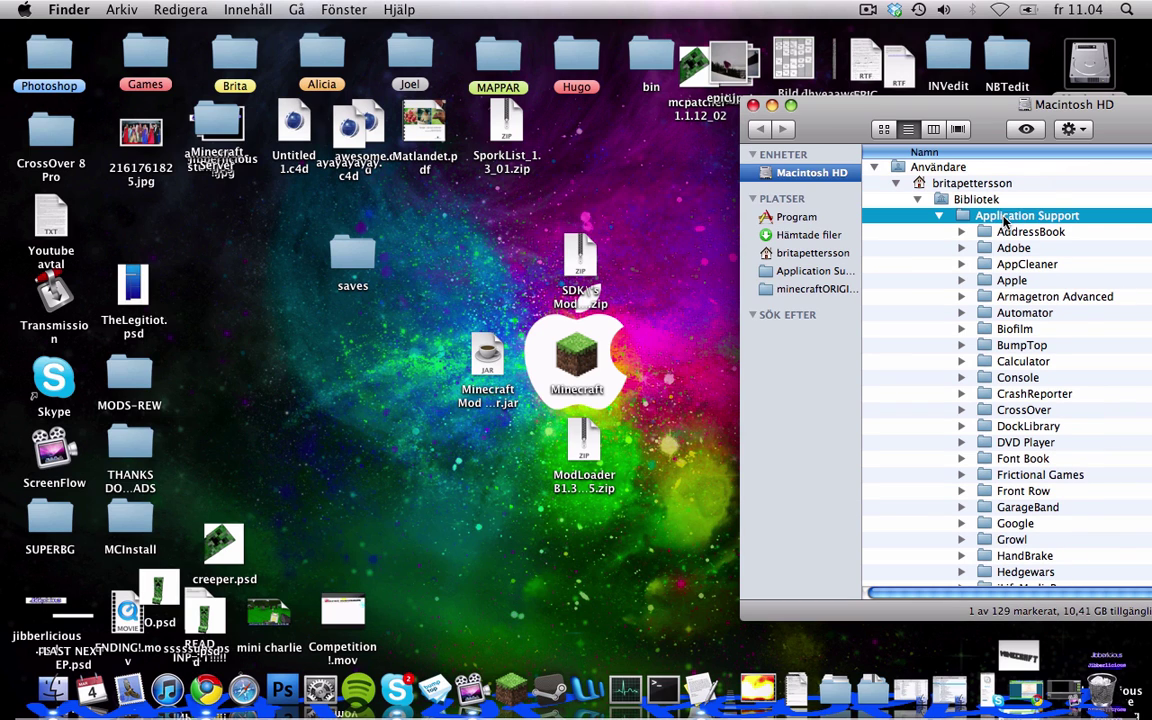
scroll(1029, 290, "down", 8)
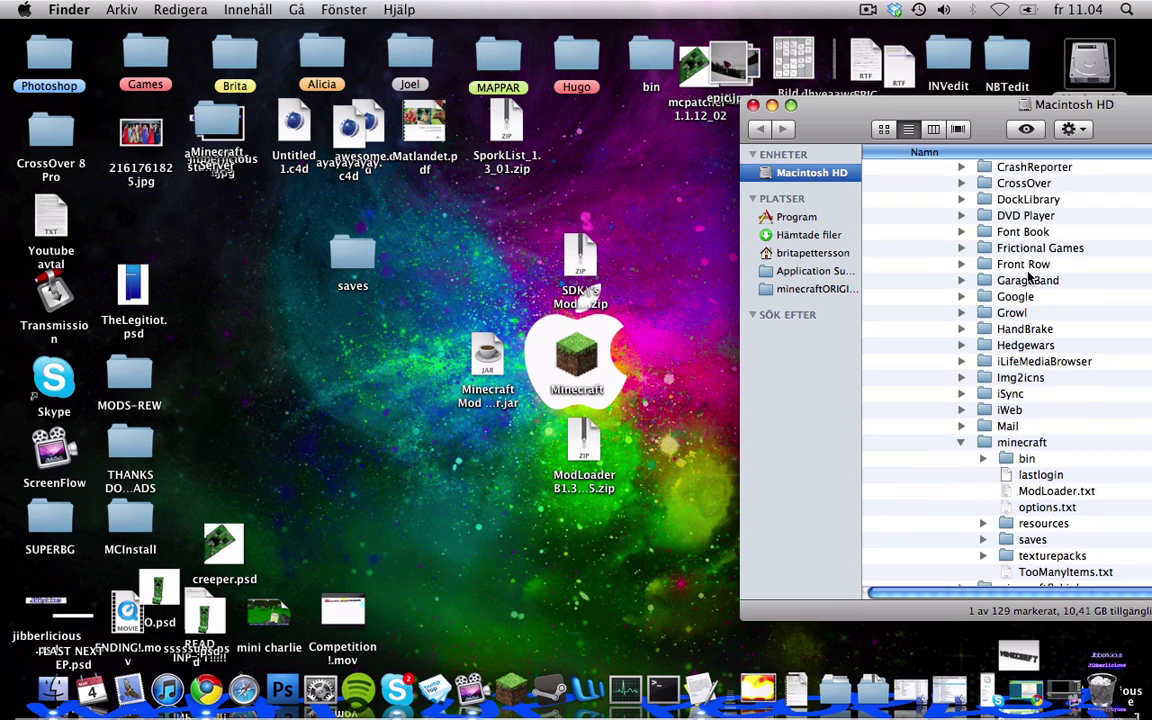
left_click(1013, 395)
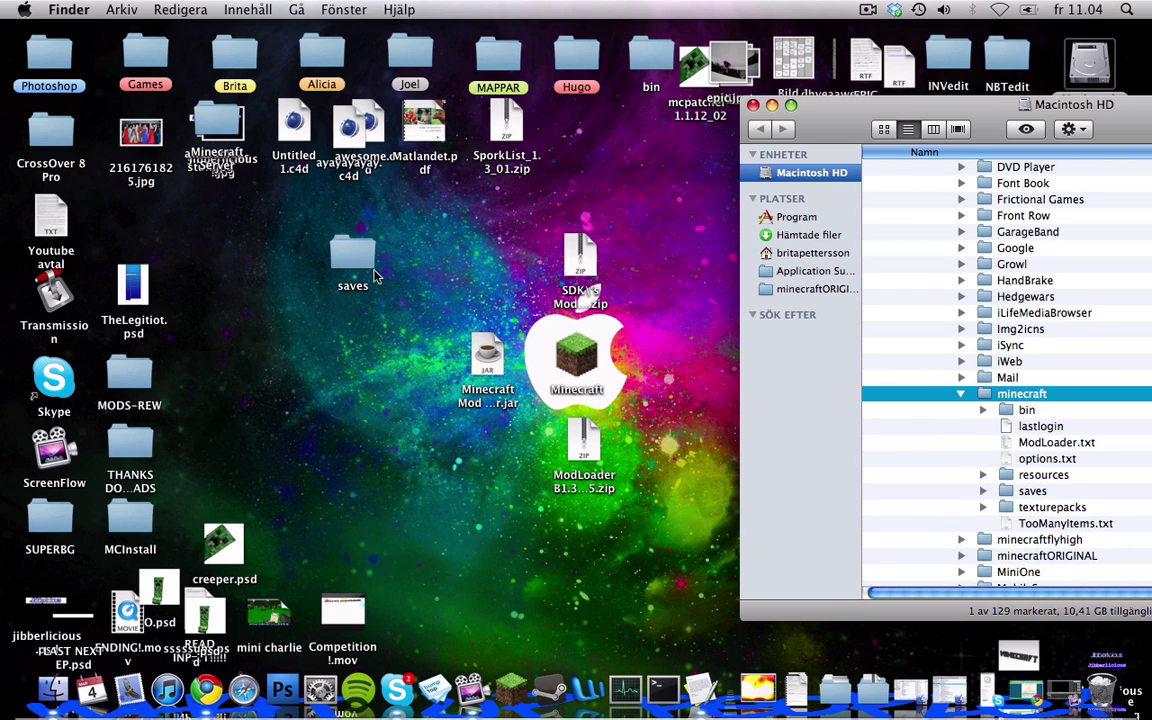
Step: Move the desktop saves folder into the minecraft folder, replacing the existing saves, and close the Macintosh HD window
left_click_drag(375, 277, 972, 396)
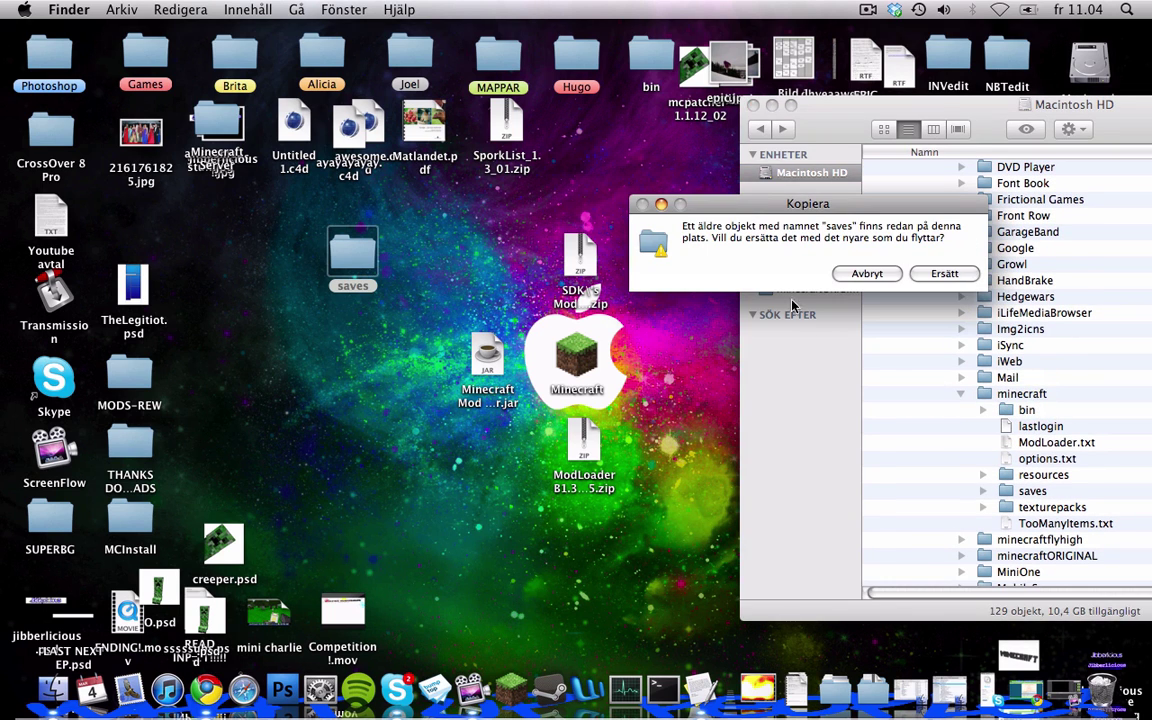
left_click(945, 274)
left_click(753, 106)
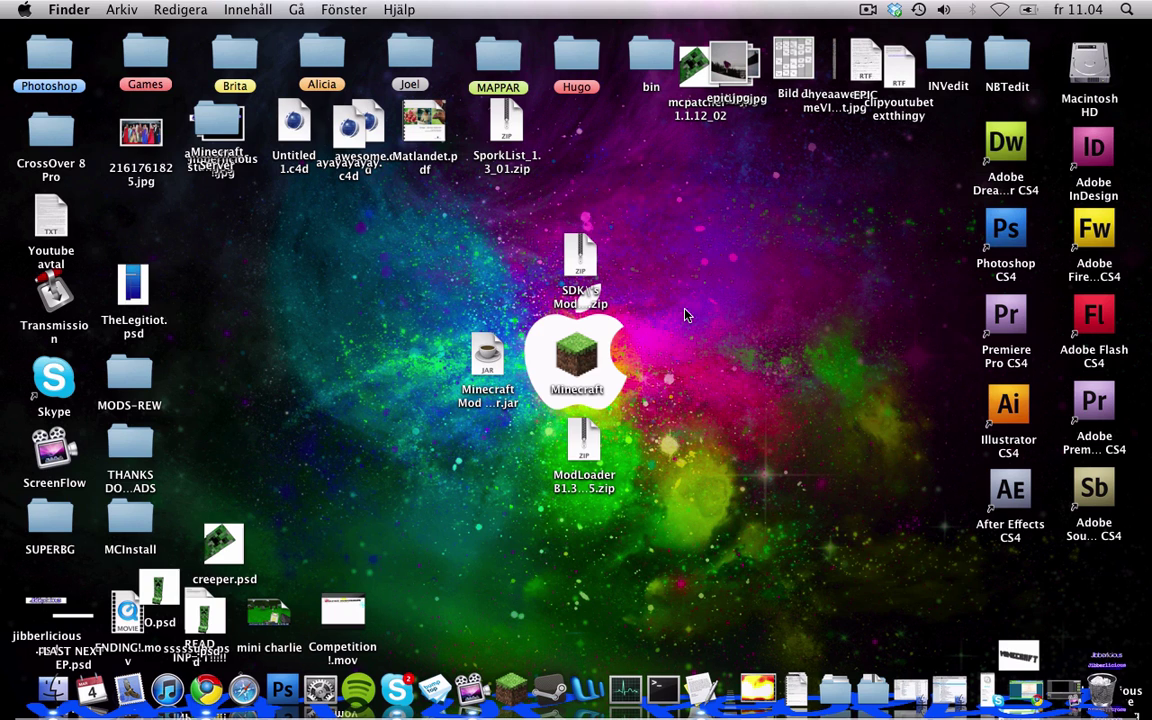
Step: Launch Minecraft, log in with the remembered account details, and enlarge the game window to fill the screen
double_click(588, 356)
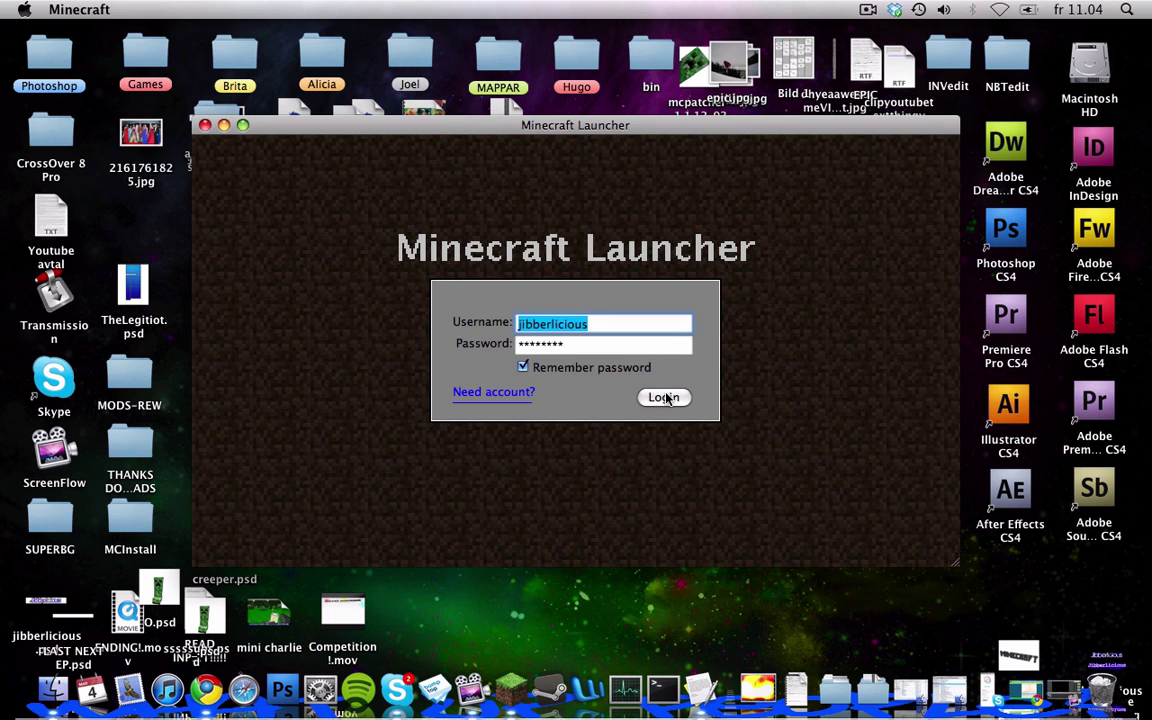
left_click(663, 398)
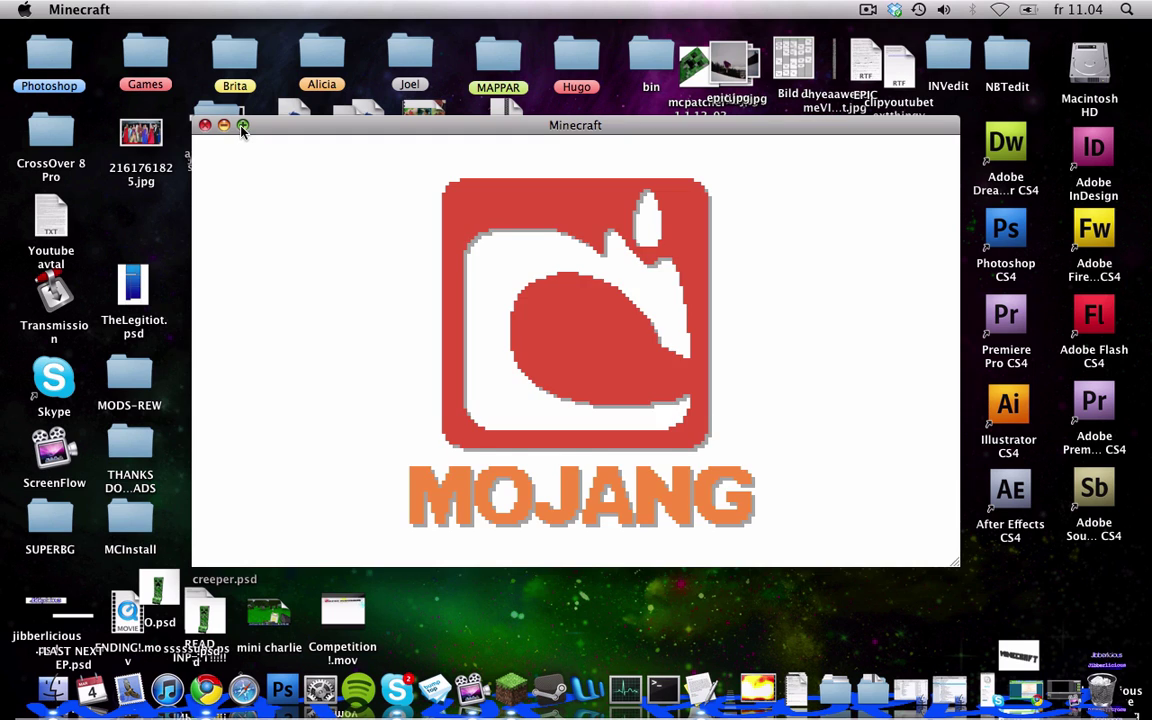
left_click(242, 125)
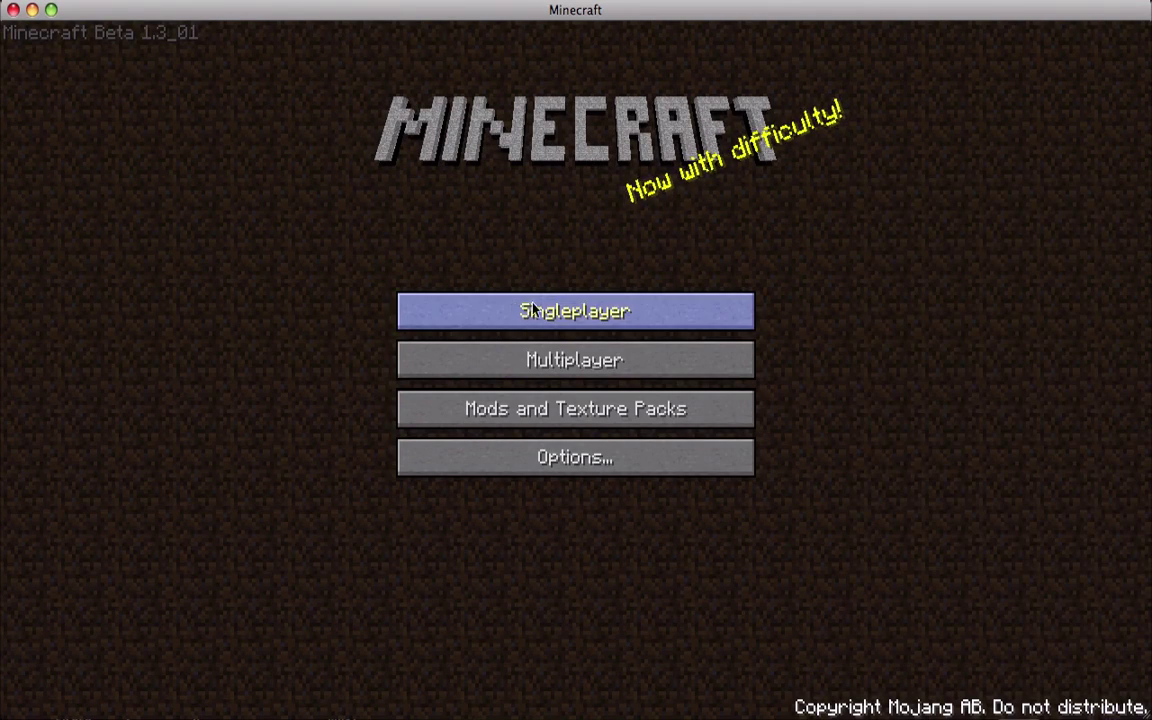
Step: Start creating a new singleplayer world and set its name to GUNMODS
left_click(606, 310)
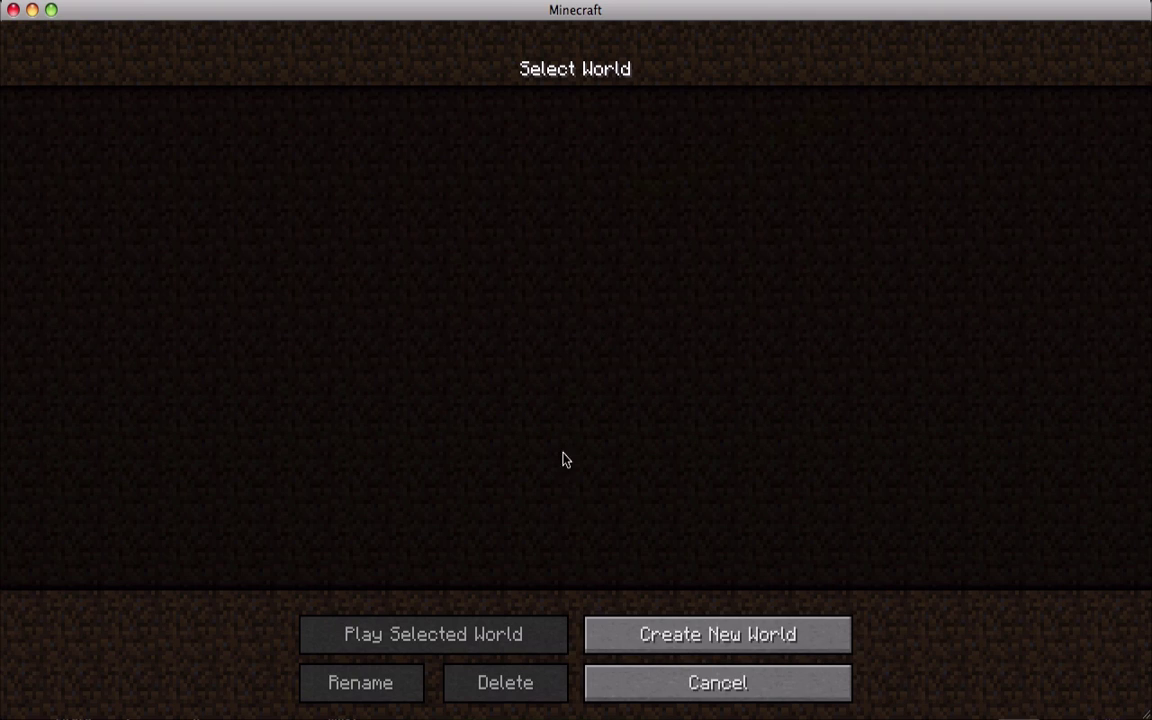
left_click(648, 632)
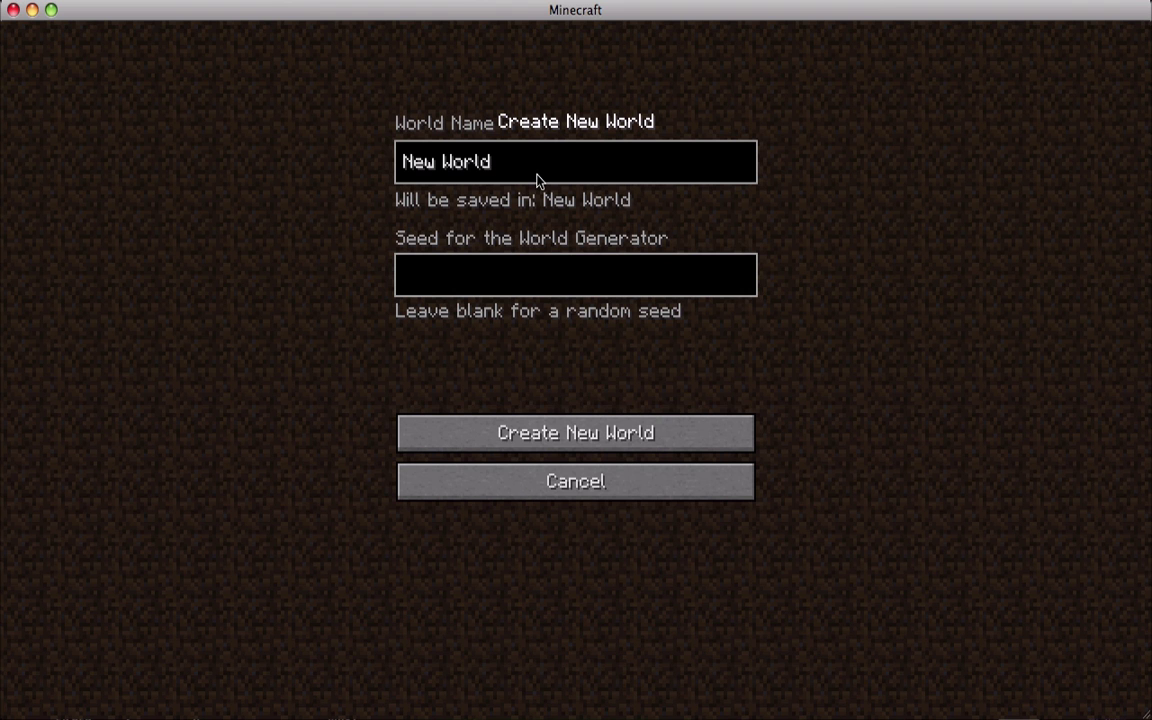
key("BackSpace")
key("BackSpace")
key("BackSpace")
key("BackSpace")
key("BackSpace")
key("BackSpace")
key("BackSpace")
key("BackSpace")
key("BackSpace")
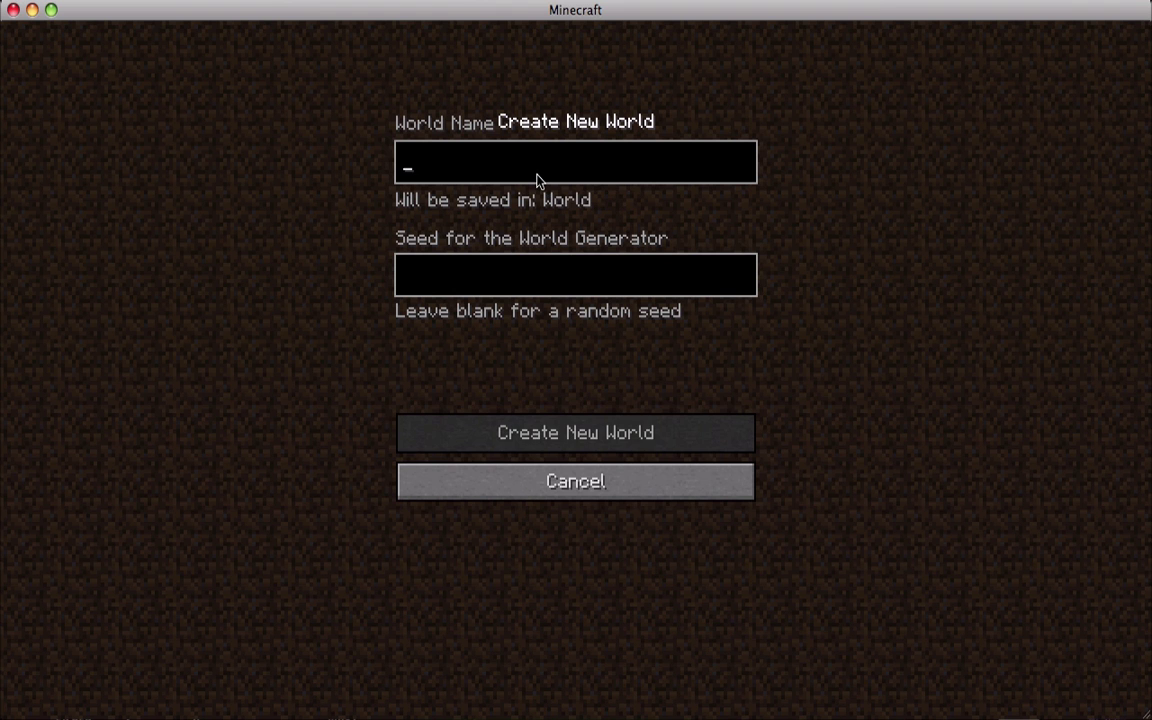
type("GUNMODS")
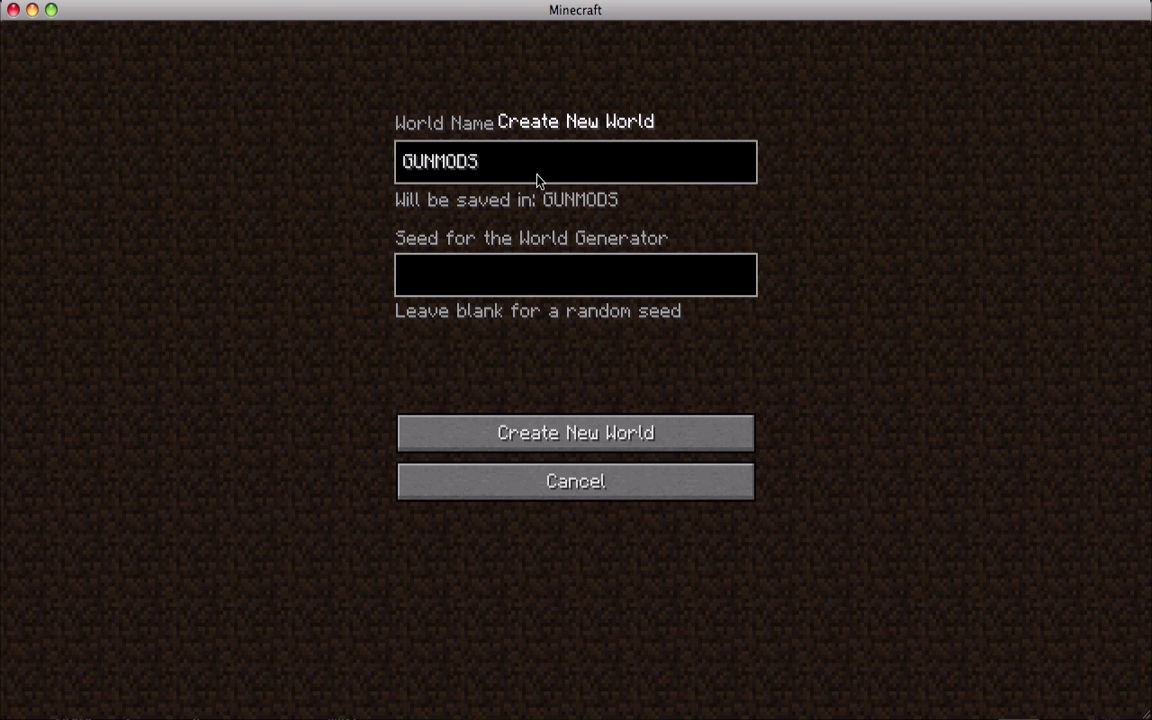
Step: Complete the world name as "GUNMODS FTW!" and create the world
type(" FTW!")
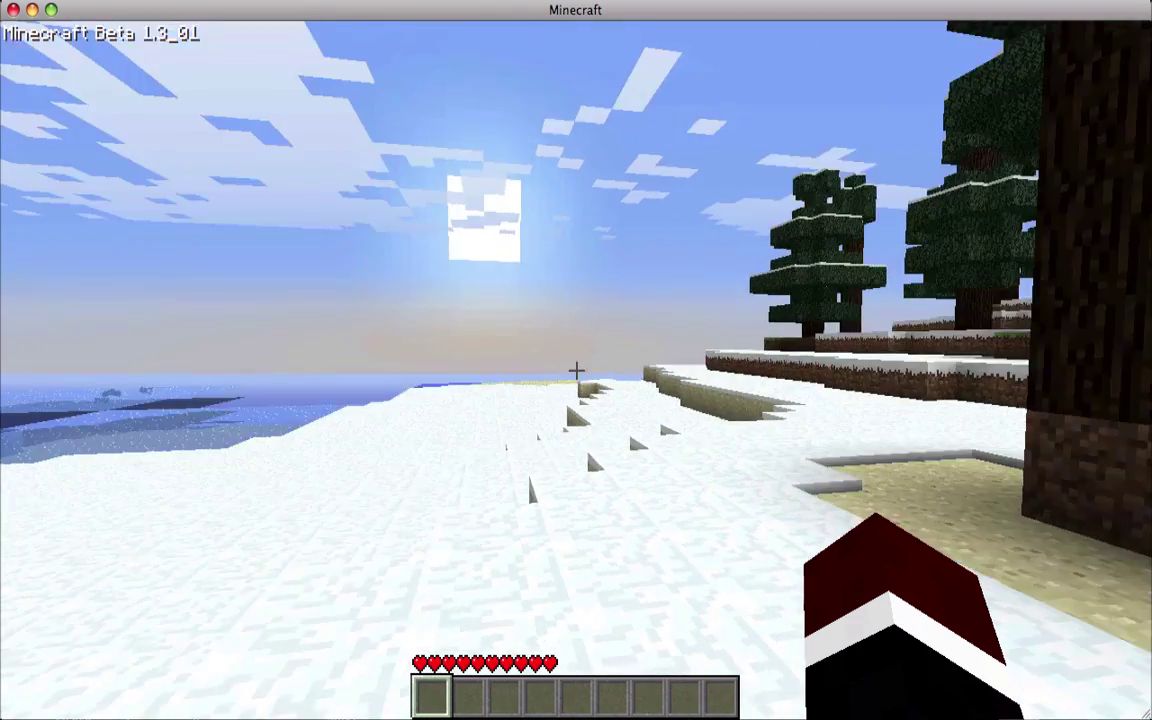
Step: Add the four bullet and shell items and three rocket types, including the Laser-Guided Rocket, from the item list's second page to the inventory
key("e")
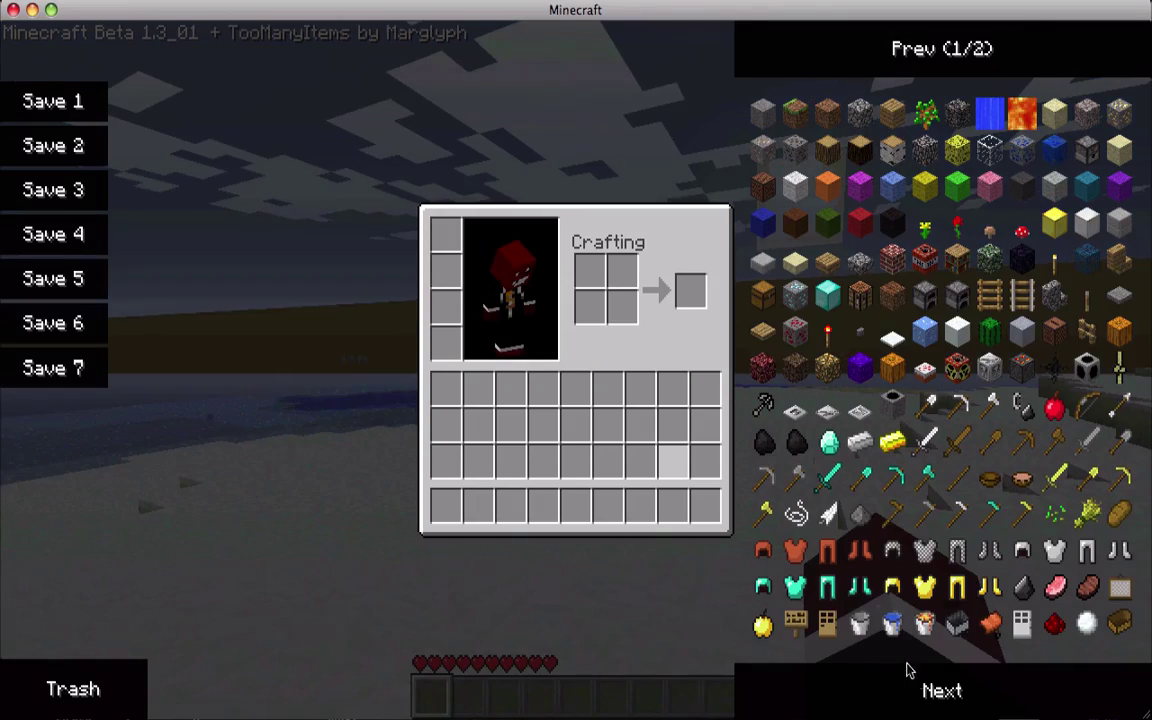
left_click(910, 678)
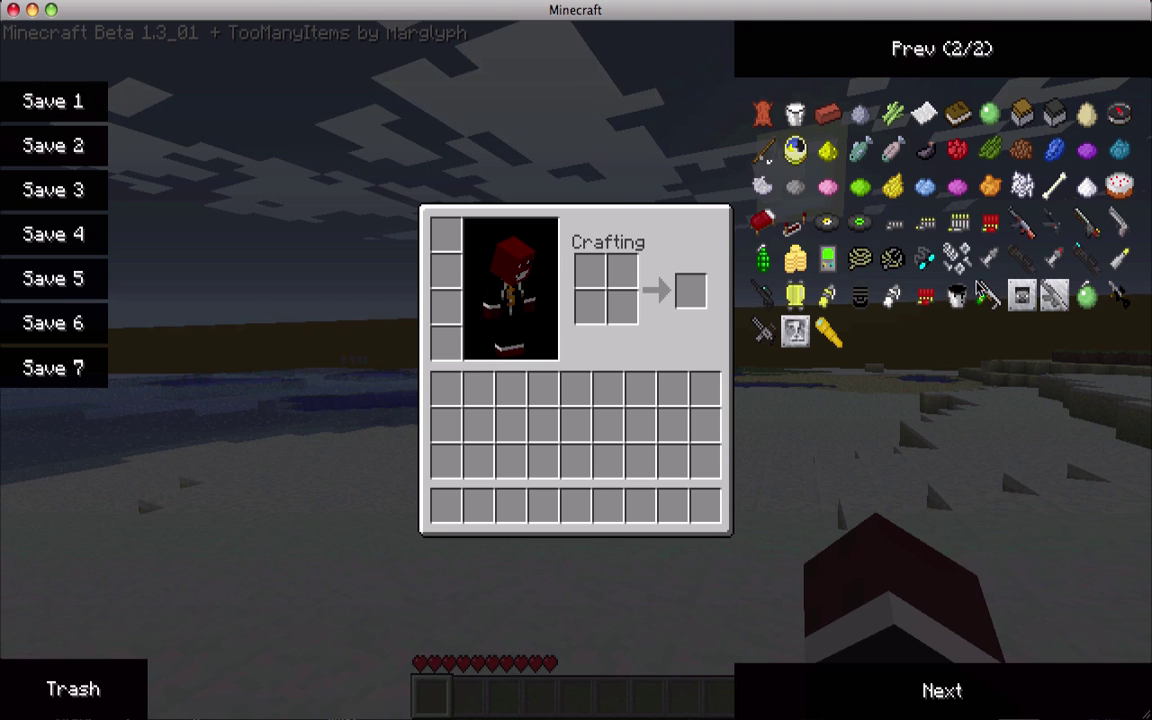
left_click(893, 222)
left_click(928, 222)
left_click(958, 222)
left_click(990, 222)
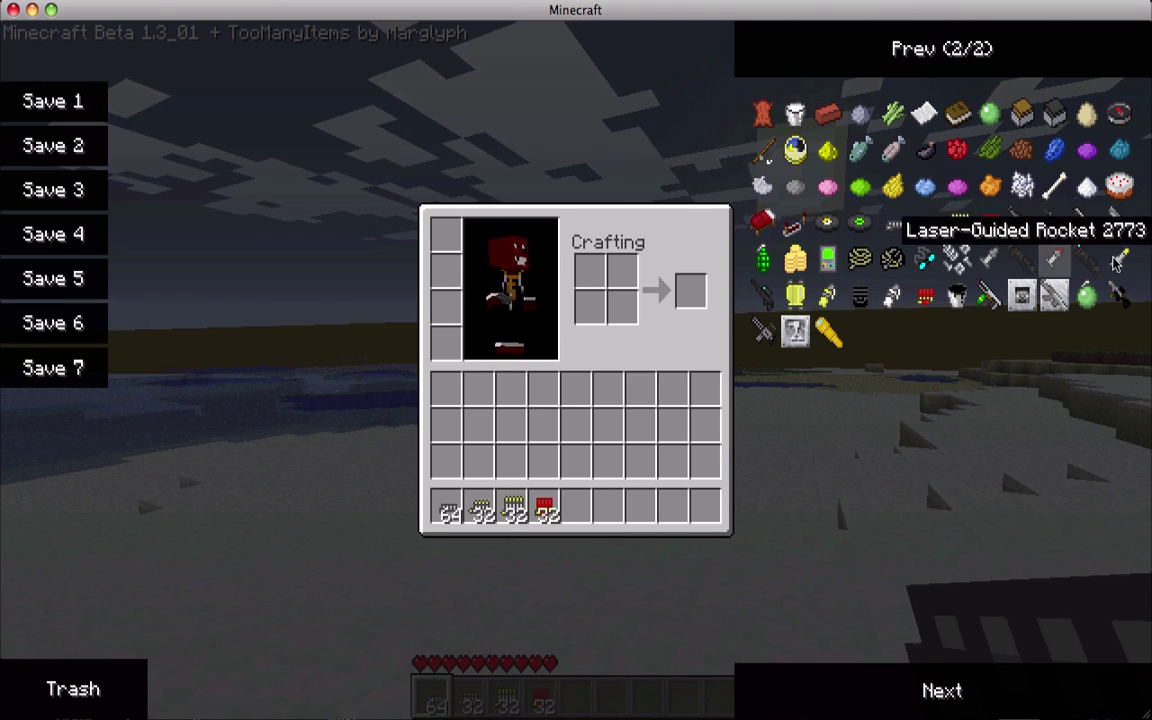
left_click(1116, 268)
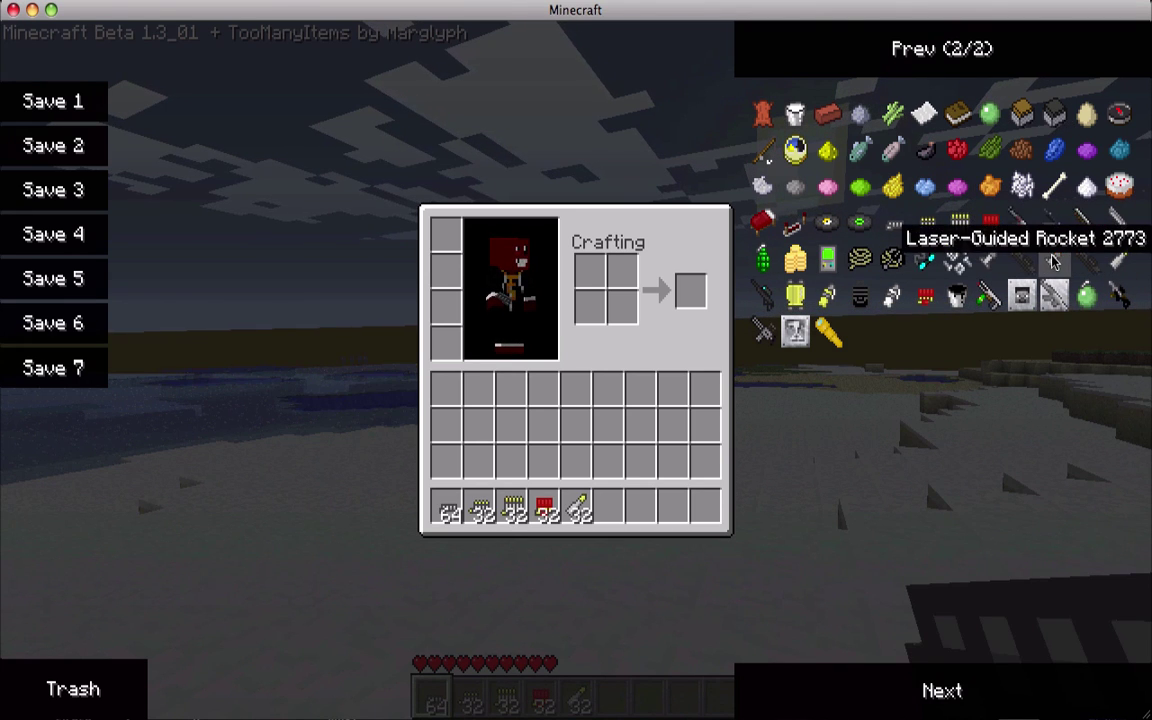
left_click(1053, 261)
left_click(988, 258)
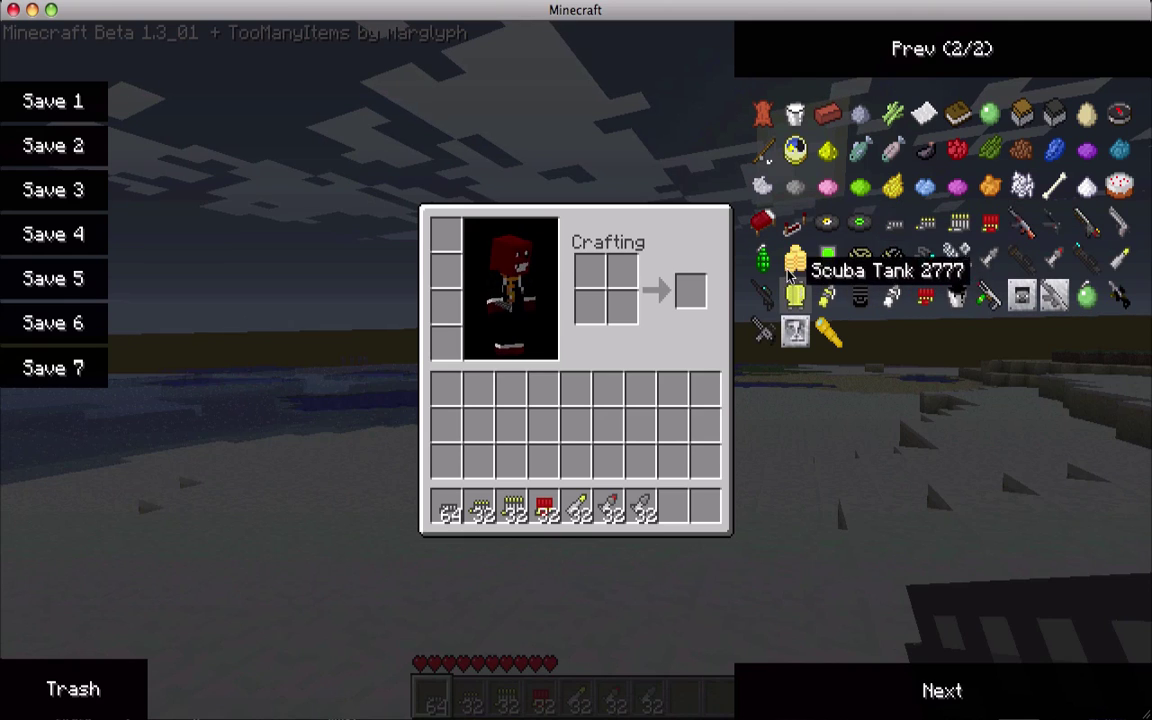
Step: Move all seven ammunition stacks from the hotbar into the lowest row of the main inventory
left_click(447, 508, "shift")
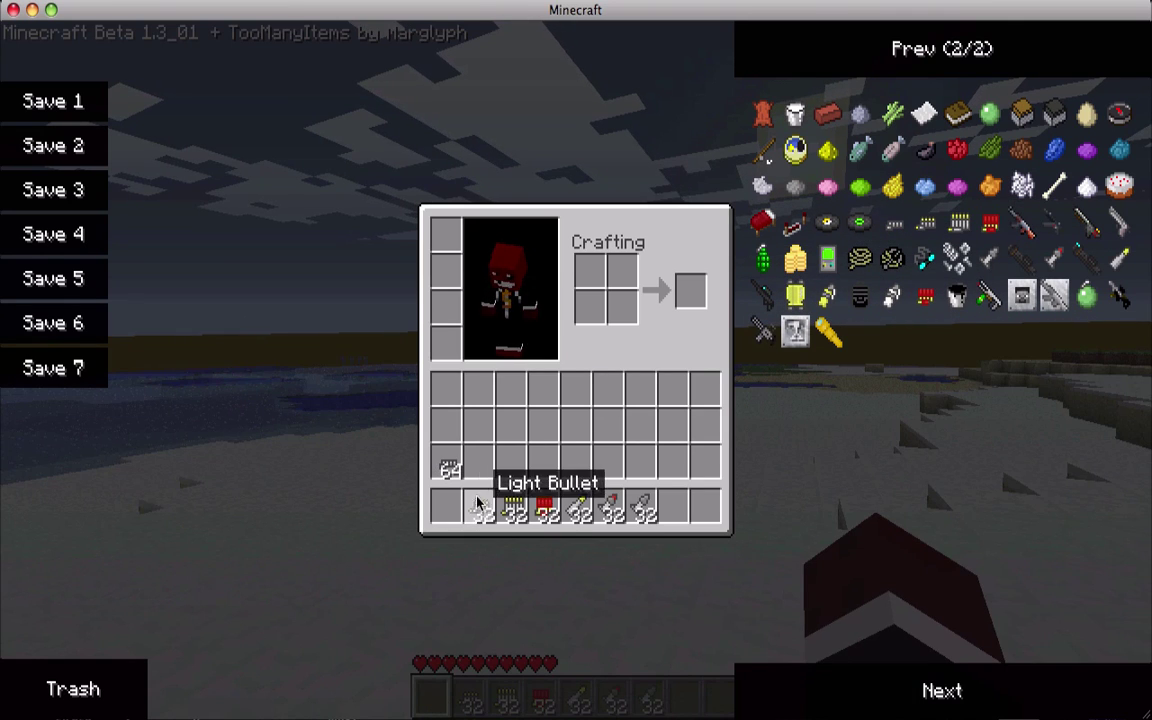
left_click(479, 508, "shift")
left_click(511, 508, "shift")
left_click(545, 508, "shift")
left_click(577, 508, "shift")
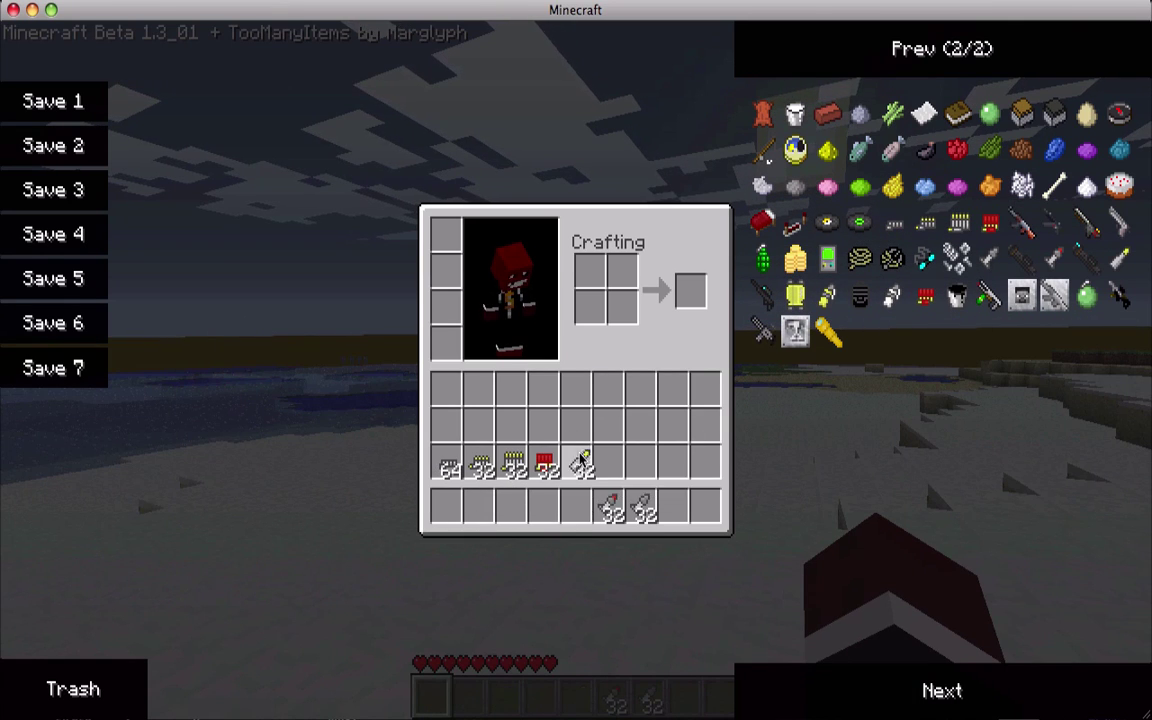
left_click(609, 508, "shift")
left_click(643, 508, "shift")
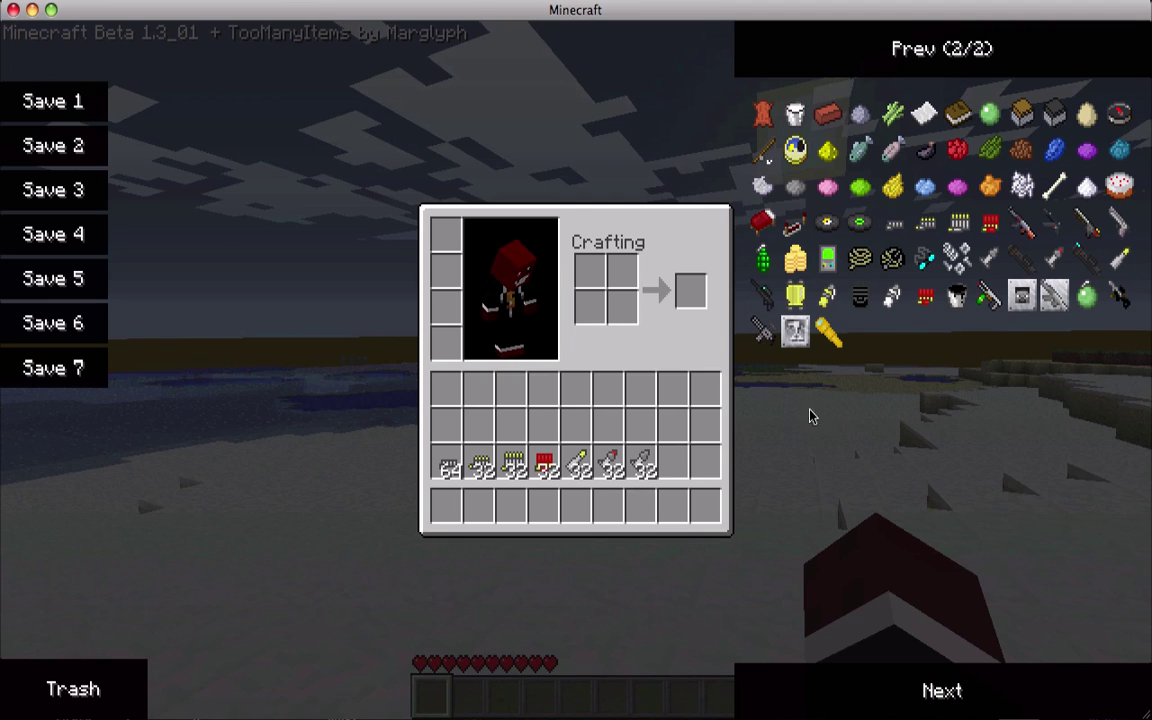
Step: Add two dark rifles, the Flamethrower, the Shotgun and the AK47 to the first five hotbar slots
left_click(762, 338)
left_click(823, 298)
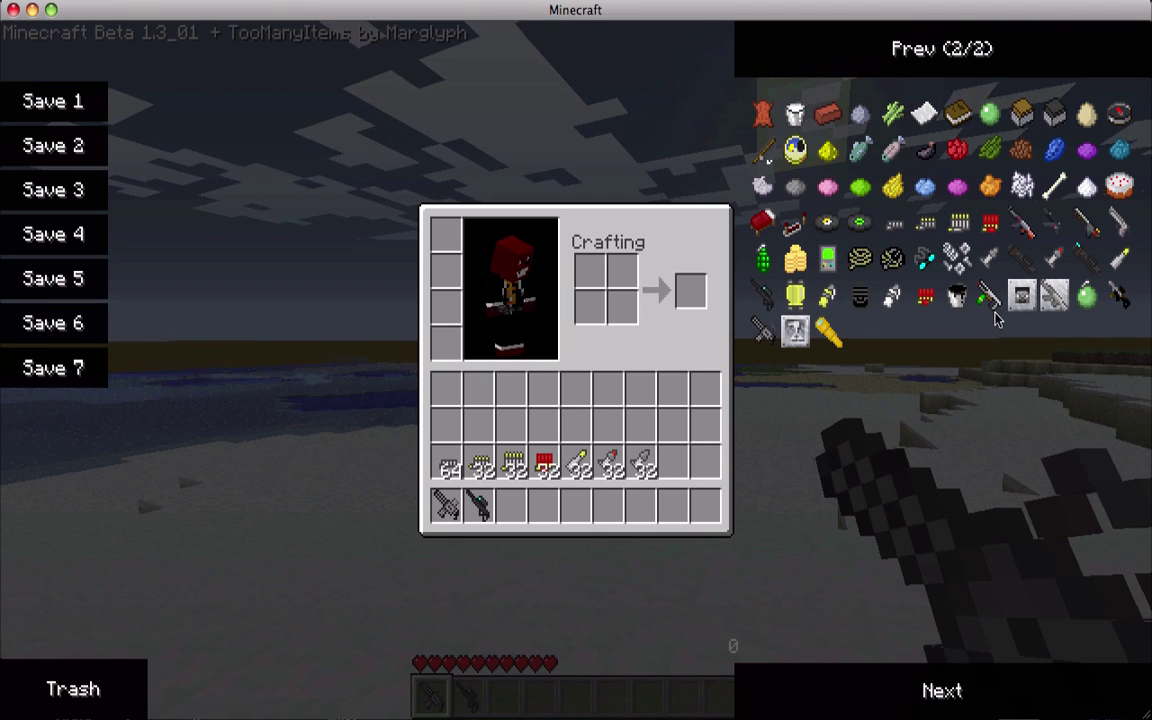
left_click(988, 300)
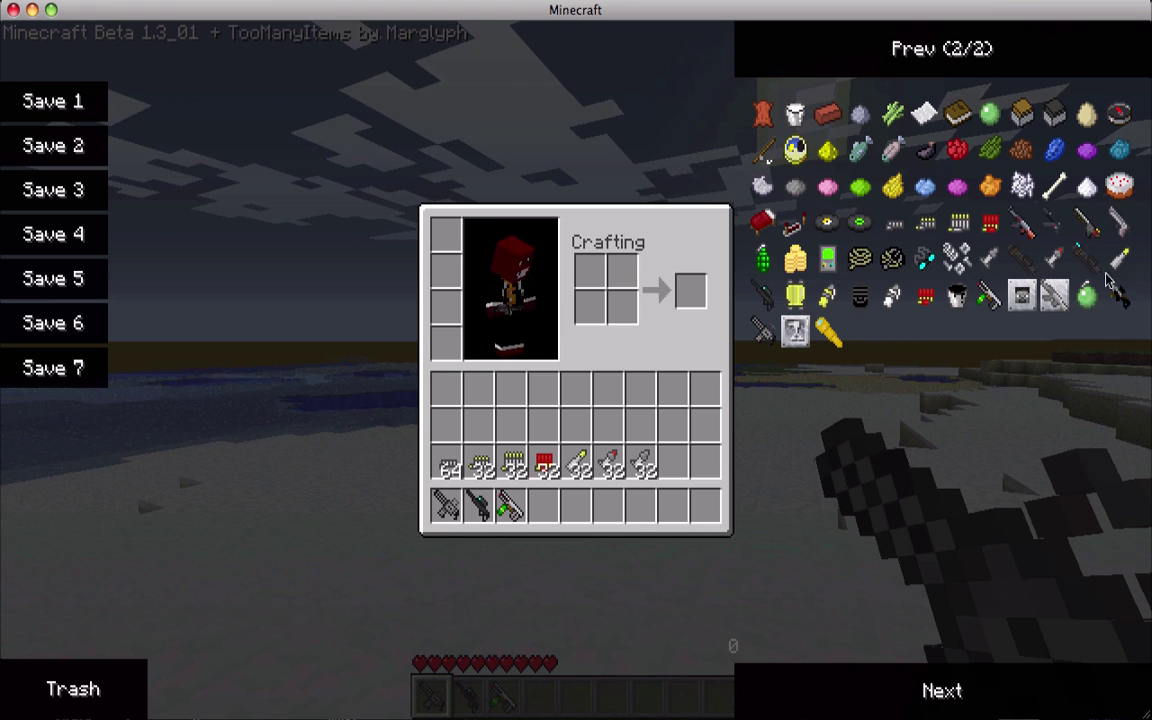
left_click(1087, 228)
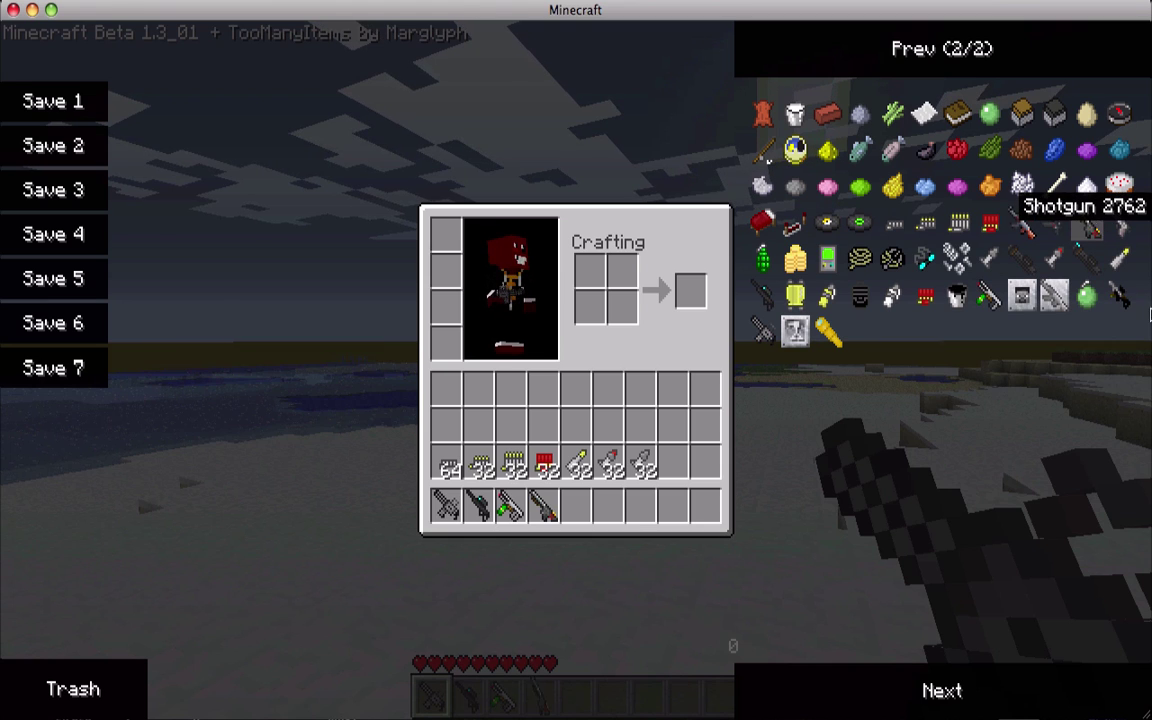
left_click(1021, 222)
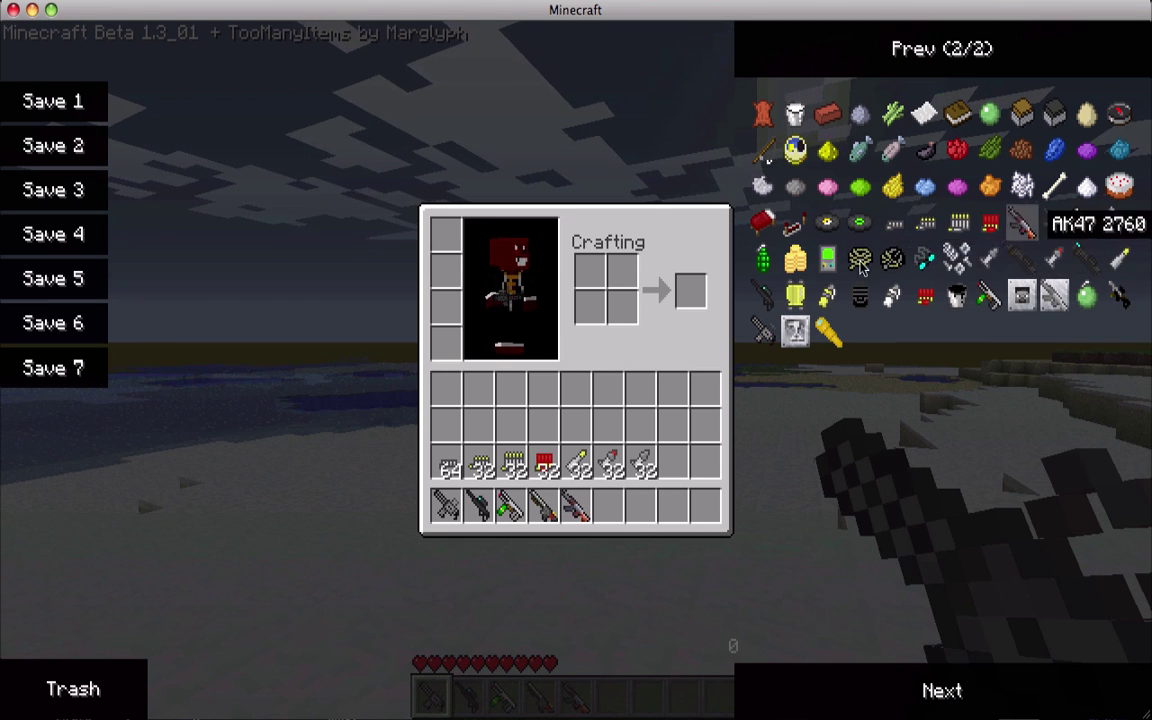
Step: Fill the remaining four hotbar slots with the cyan-tipped launcher, the black coiled item, the SG552 and the grey handgun
left_click(1092, 262)
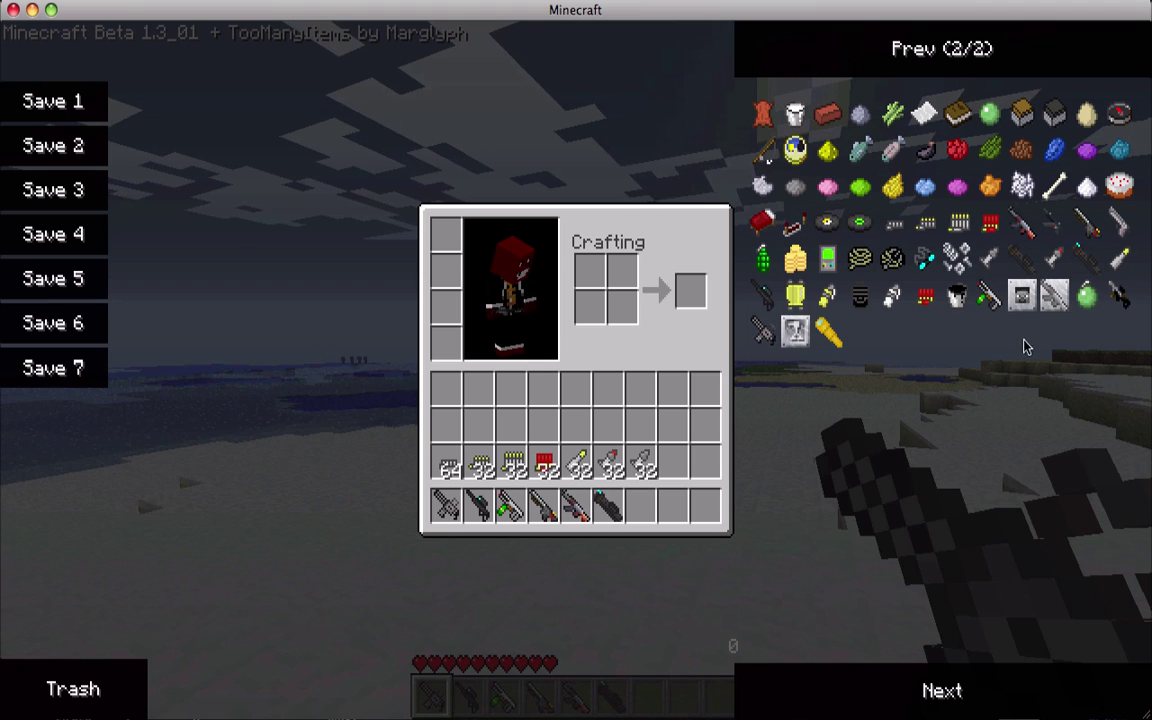
left_click(892, 258)
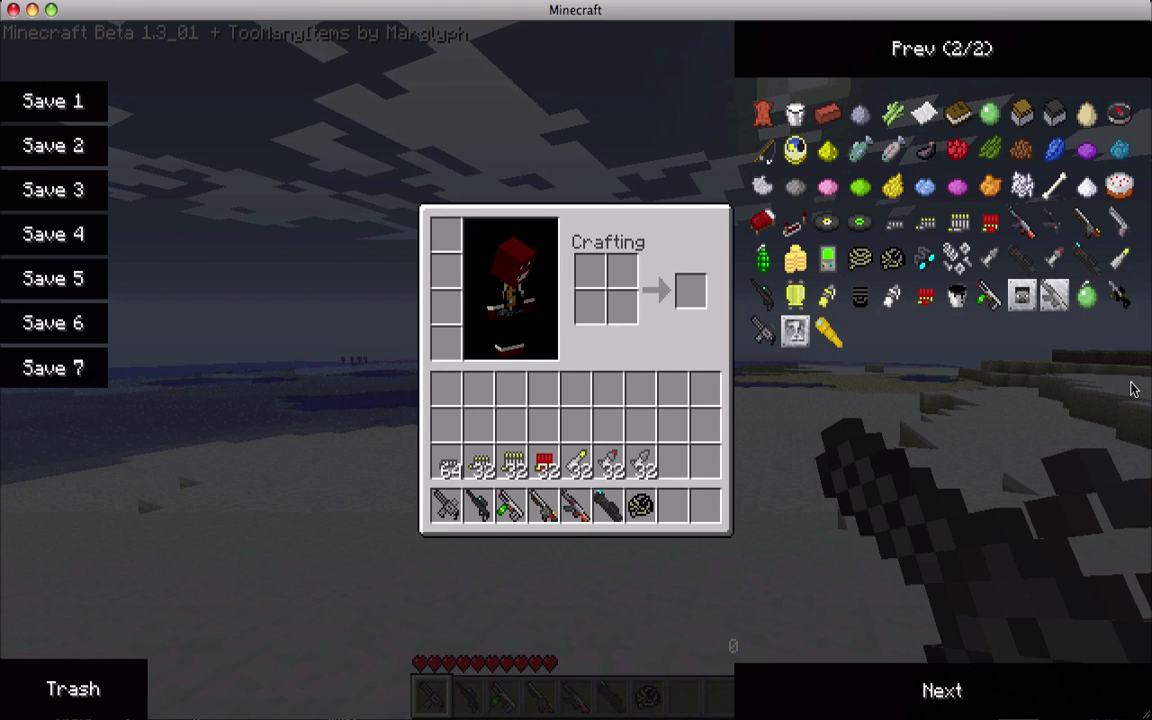
left_click(1120, 296)
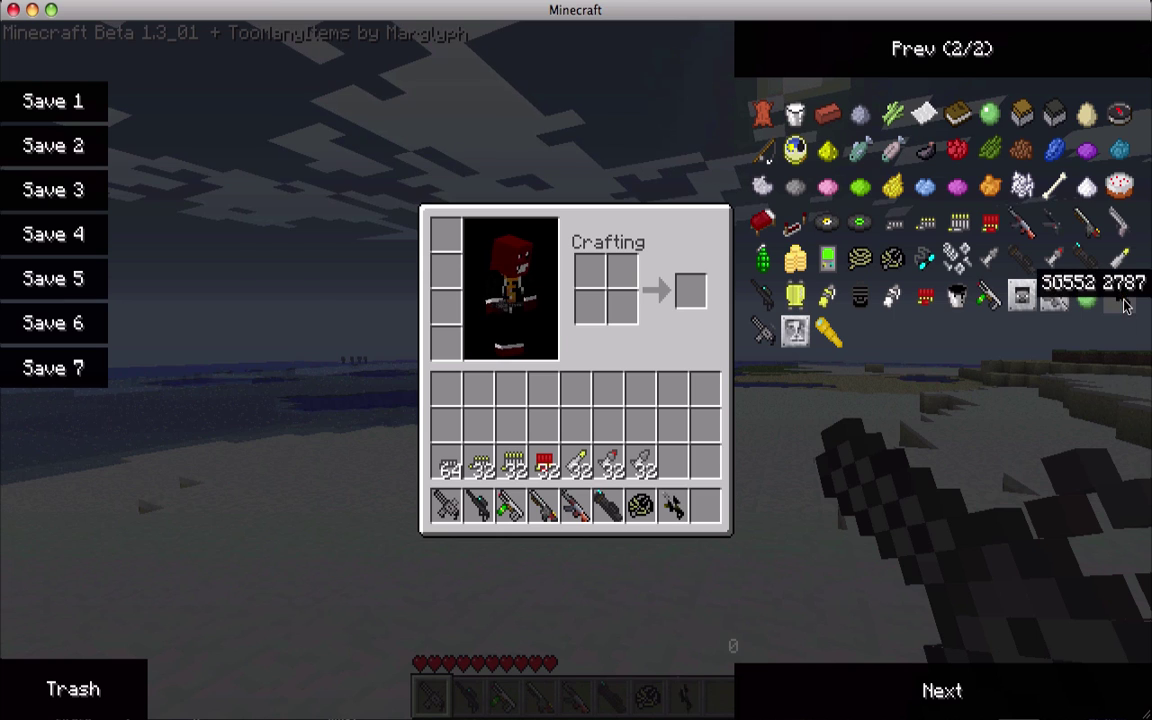
left_click(1120, 222)
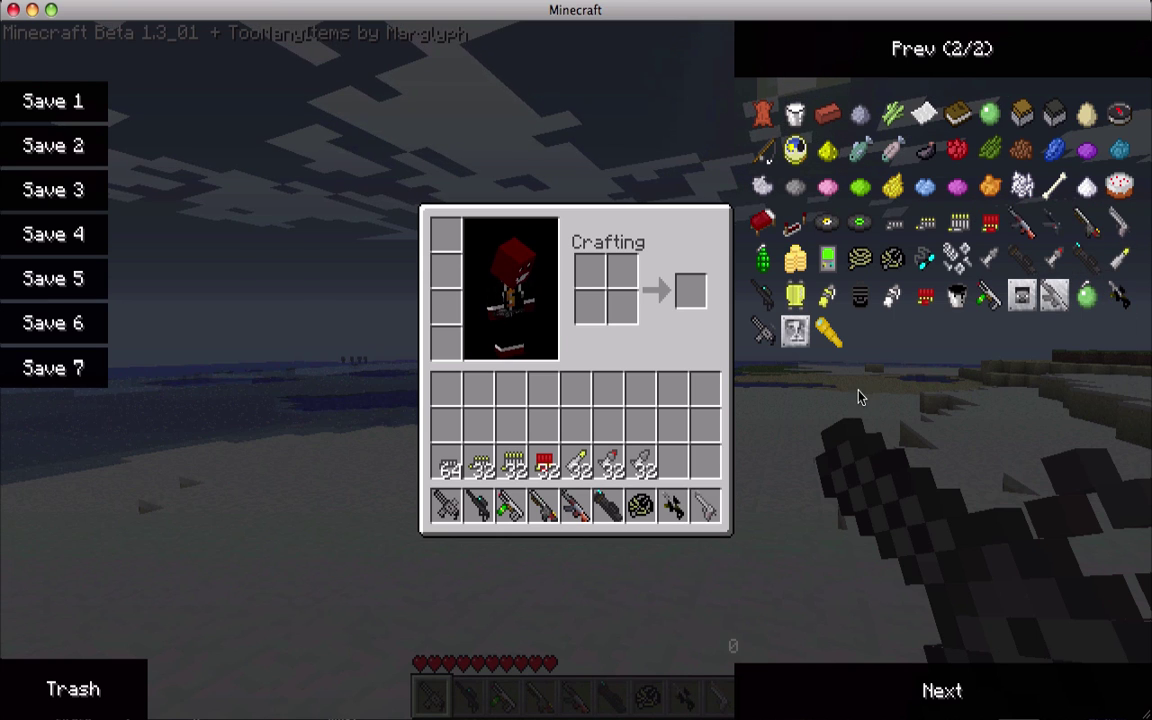
Step: Add the Scuba Tank, Parachute, white and yellow stackable items, dark-filled bucket and two green grenade types, and close the inventory
left_click(795, 295)
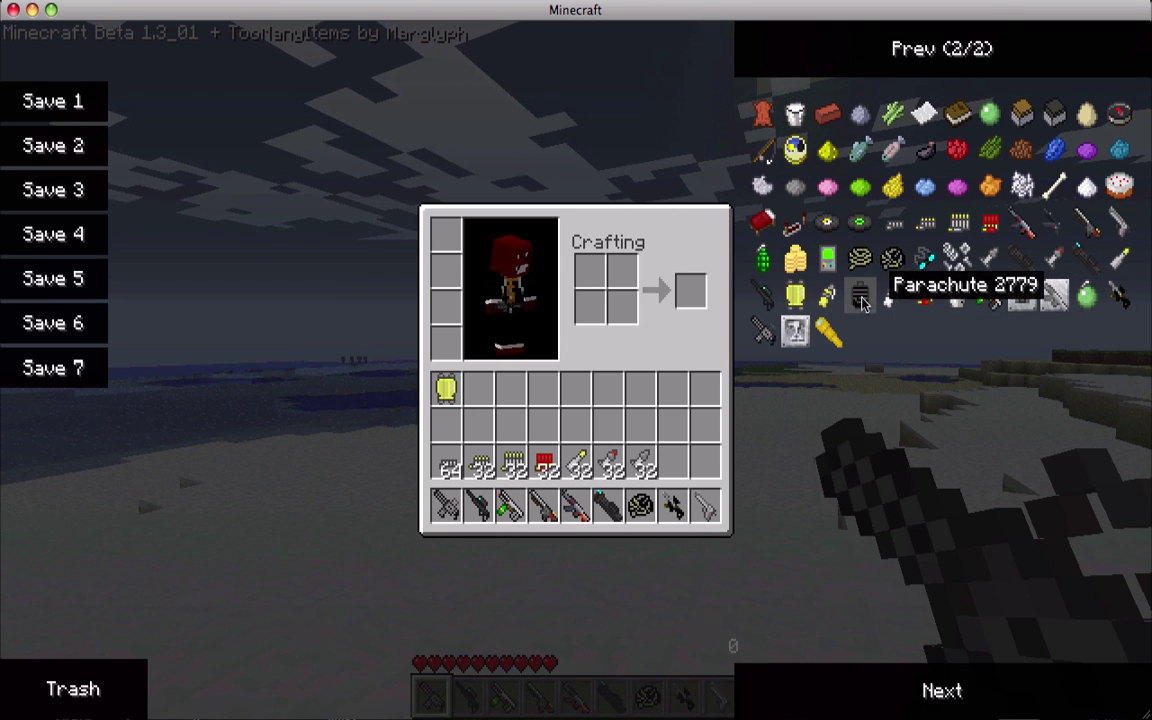
left_click(862, 298)
left_click(892, 297)
left_click(892, 297)
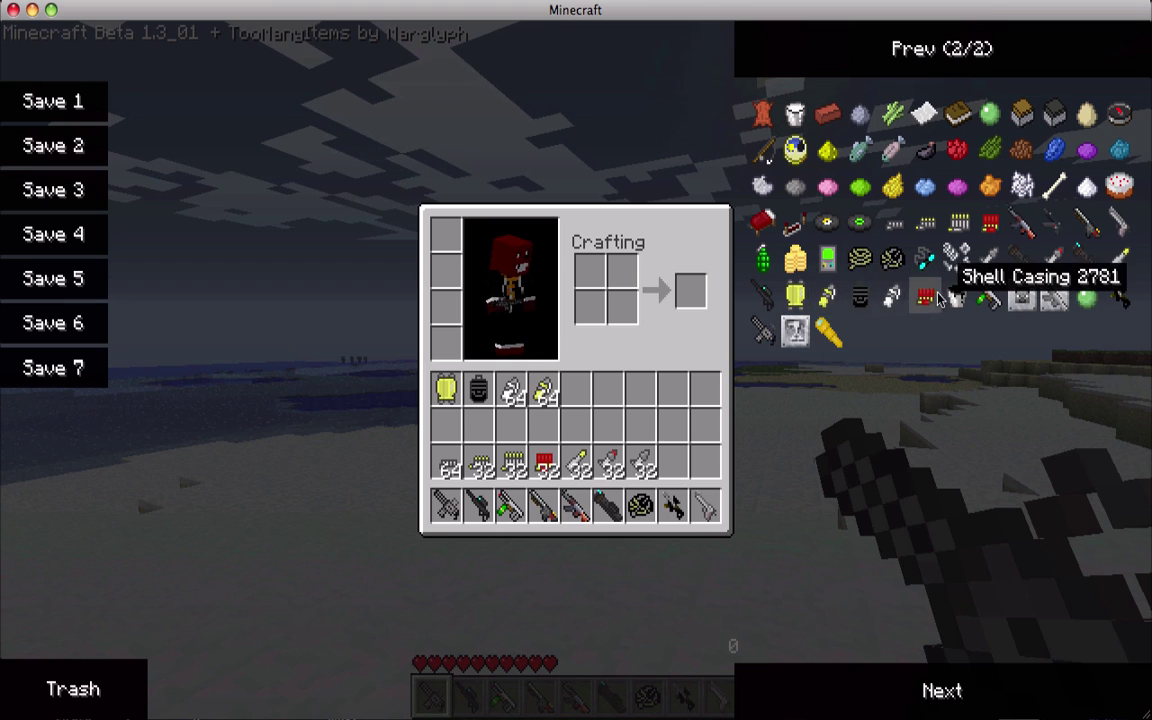
left_click(956, 297)
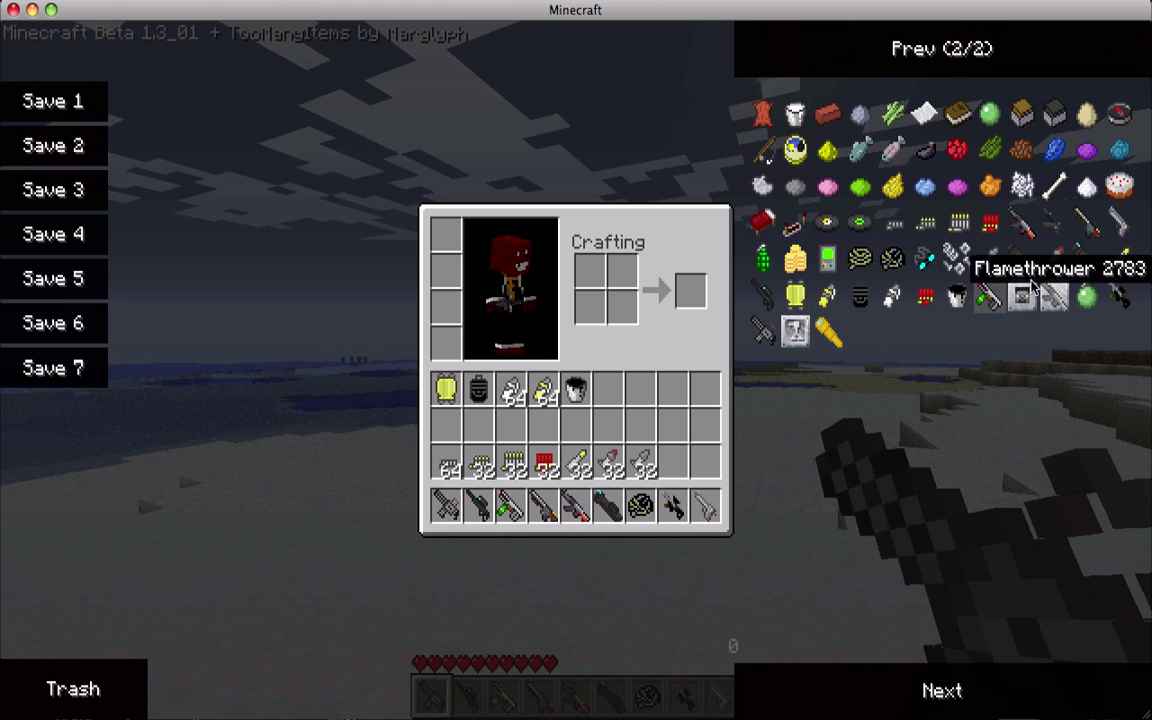
left_click(1088, 297)
left_click(762, 259)
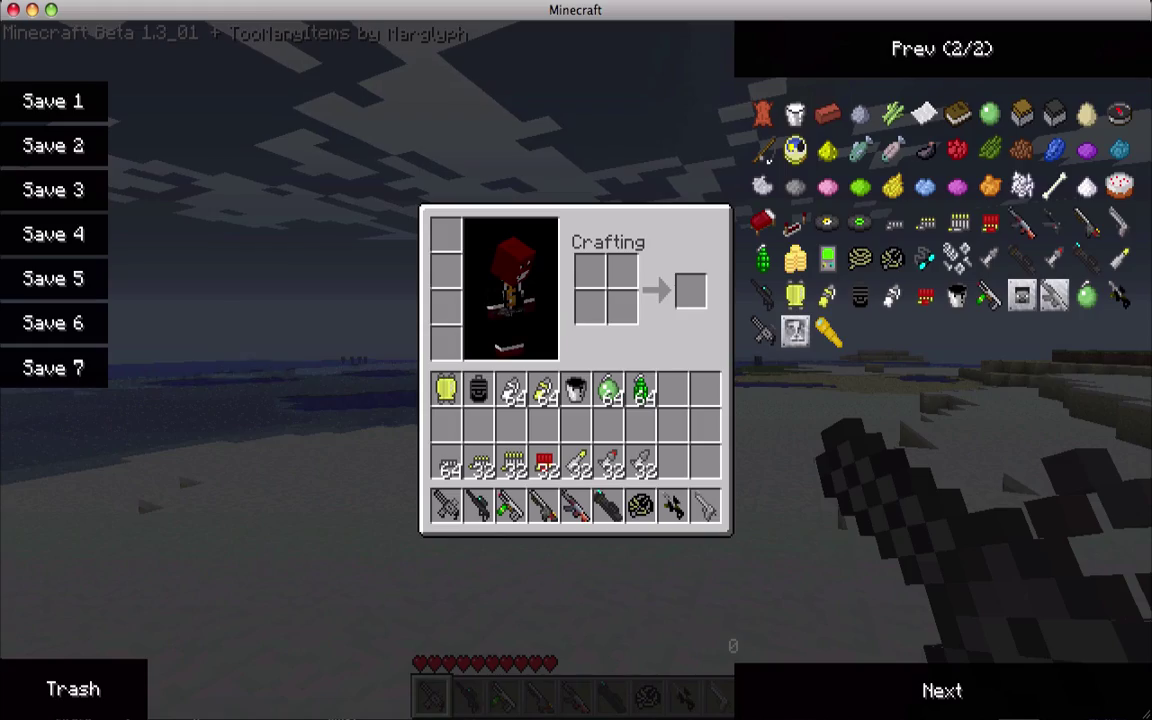
key("e")
Step: Walk from the snowy shore through the forest to the pigs and attack with the first hotbar gun
key("w")
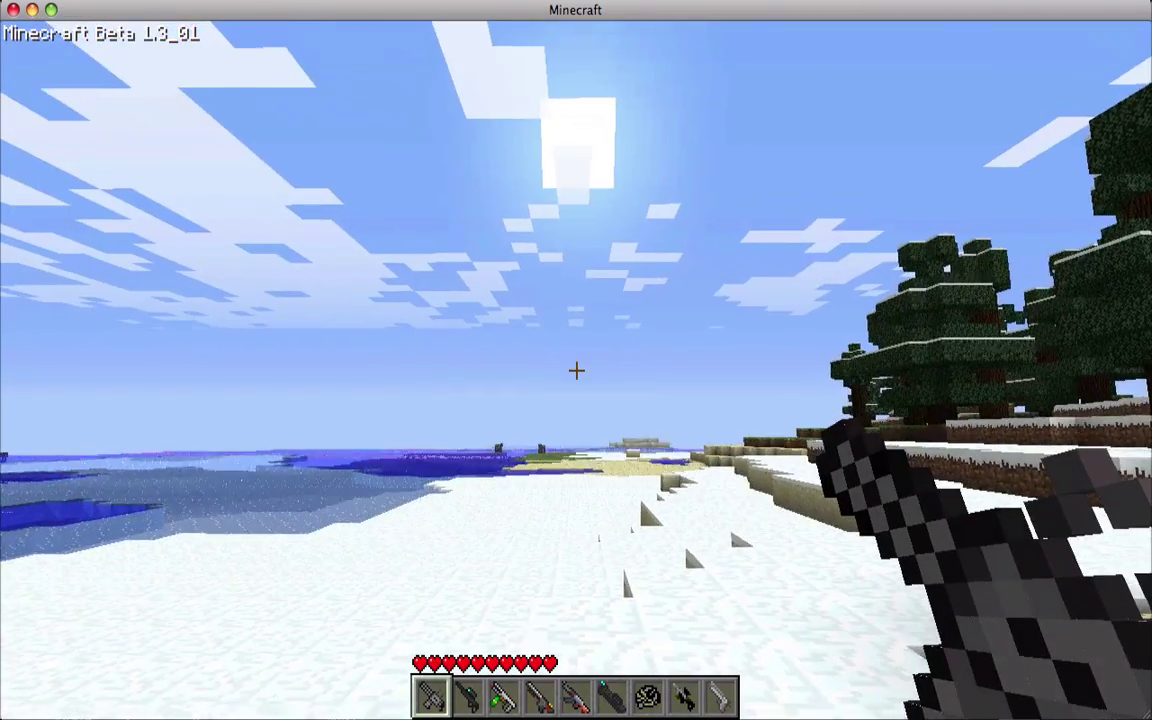
key("w")
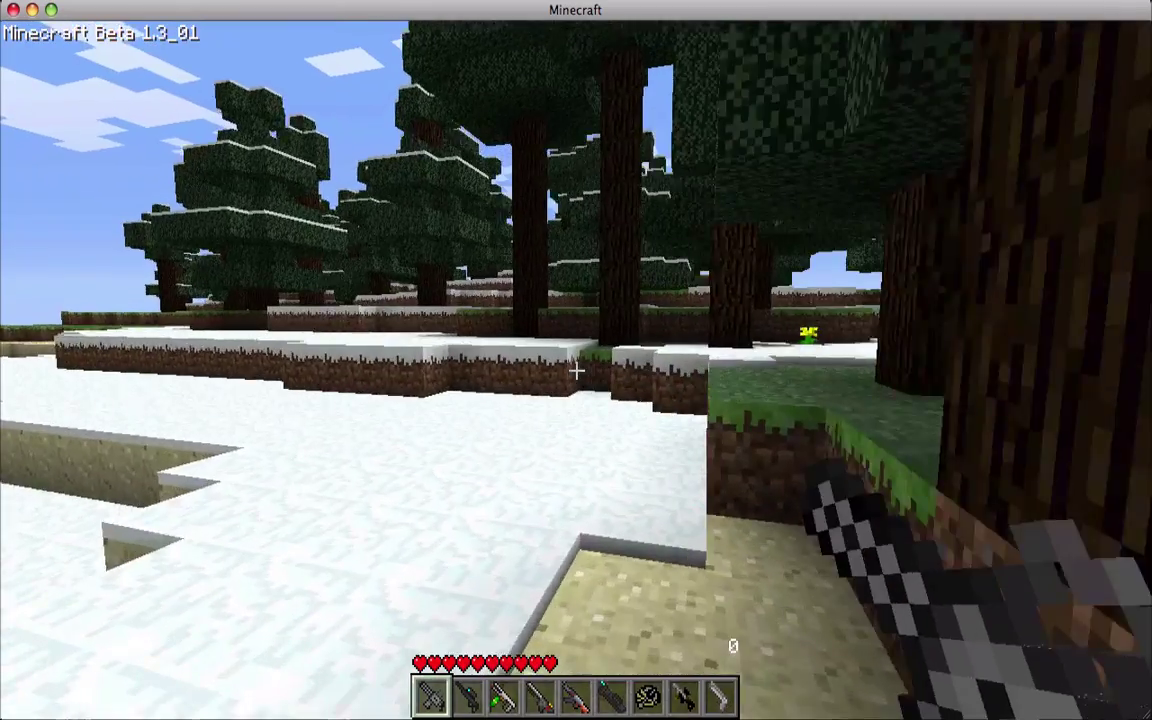
key("w")
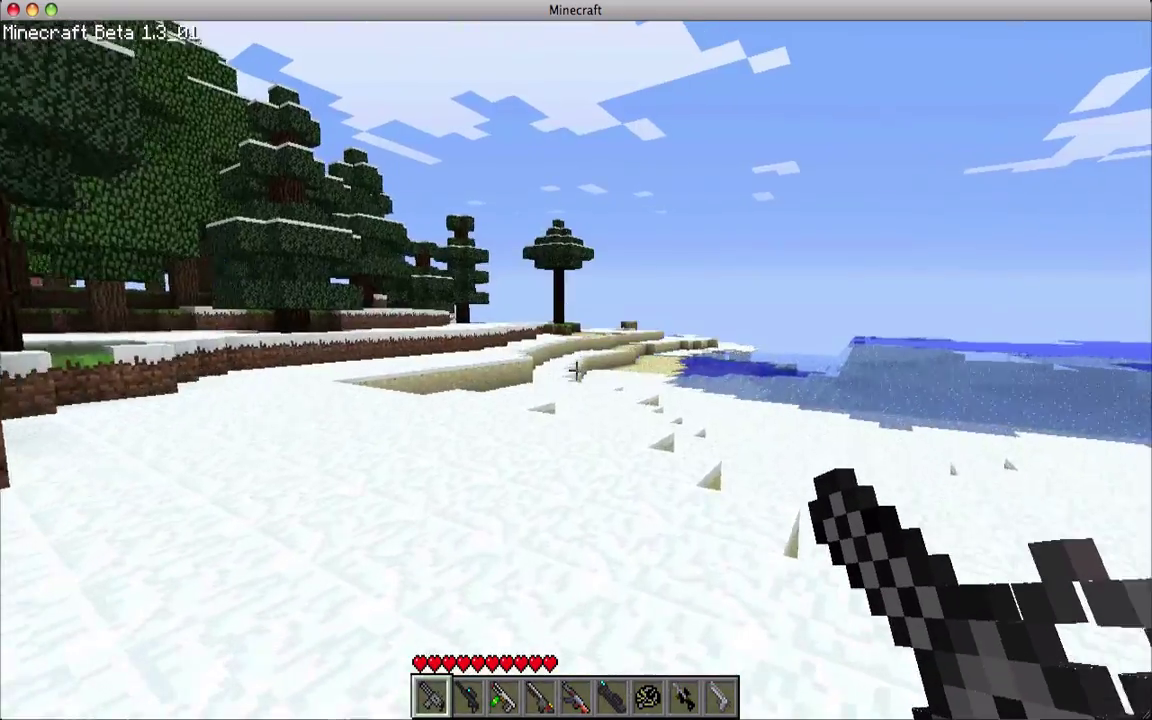
key("w")
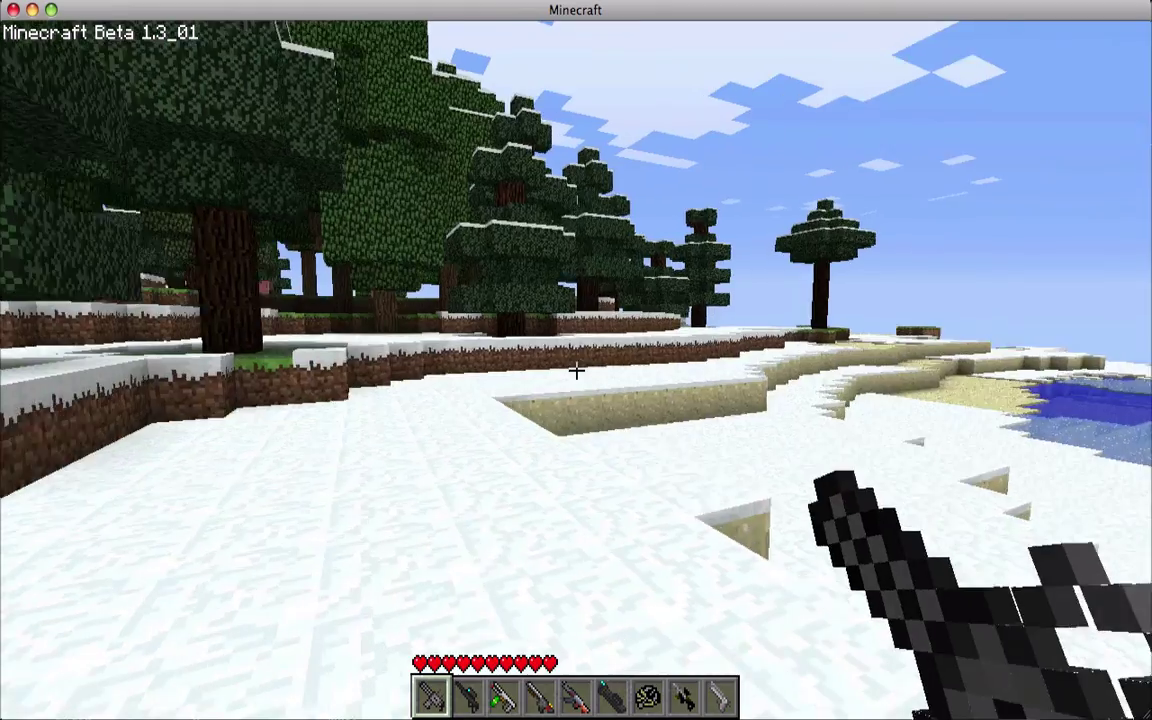
key("w")
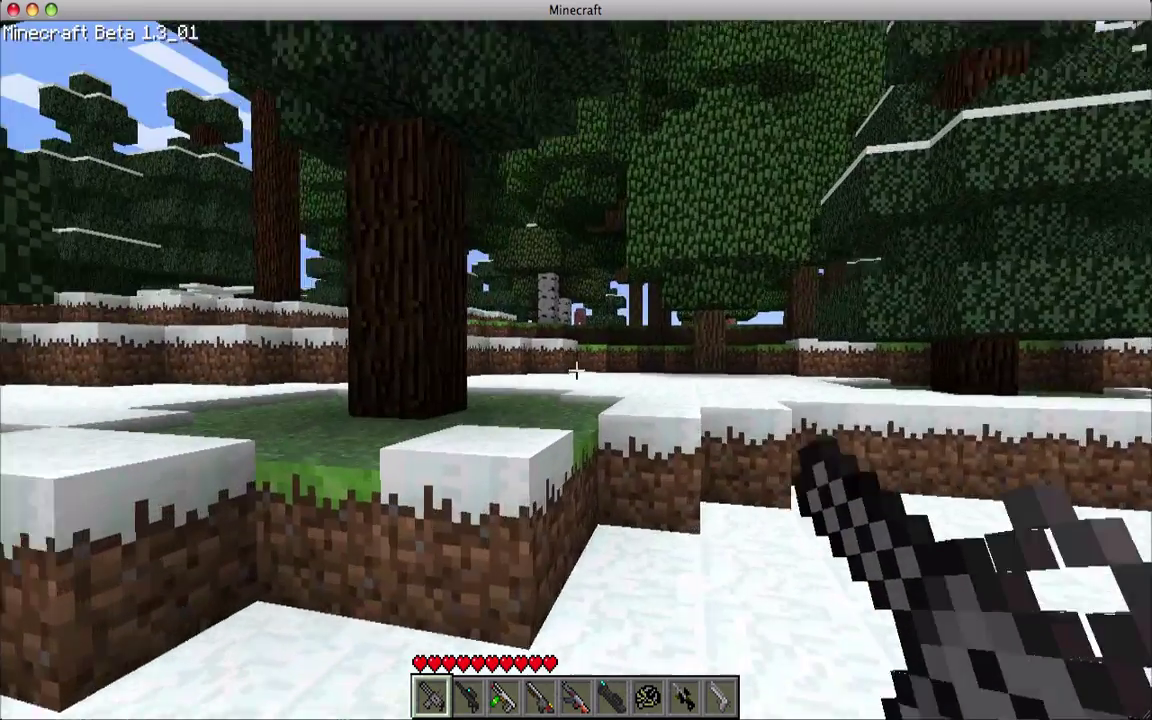
key("w")
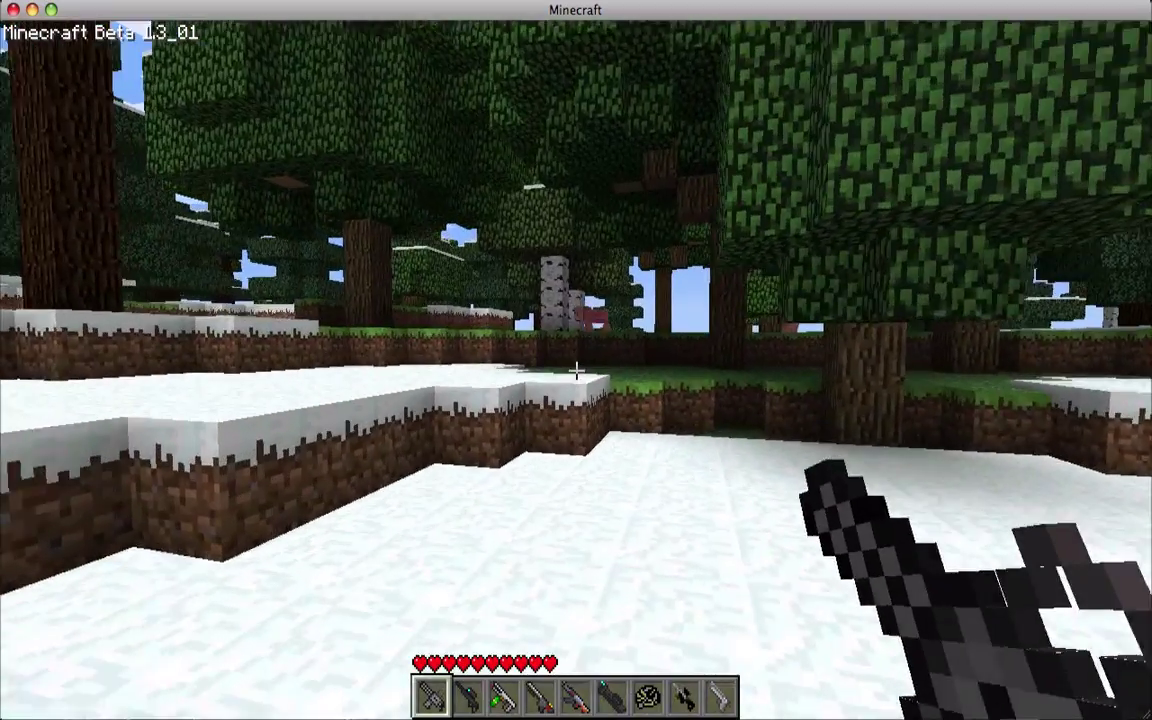
key("w")
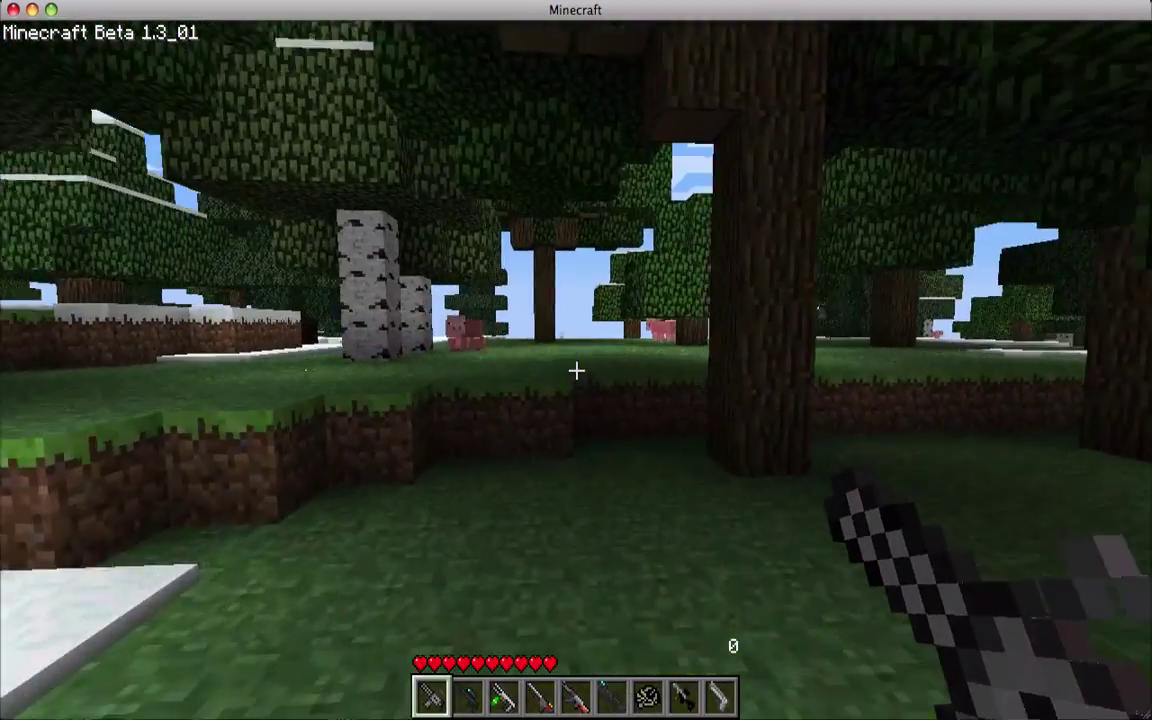
key("w")
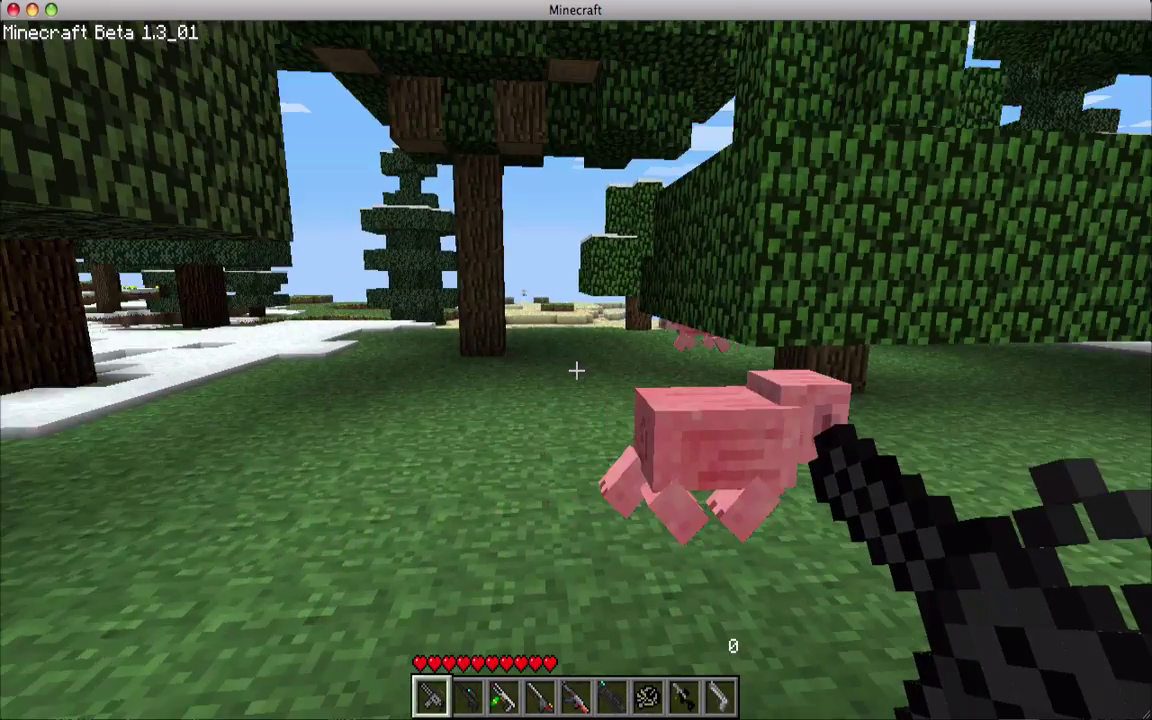
left_click(576, 371)
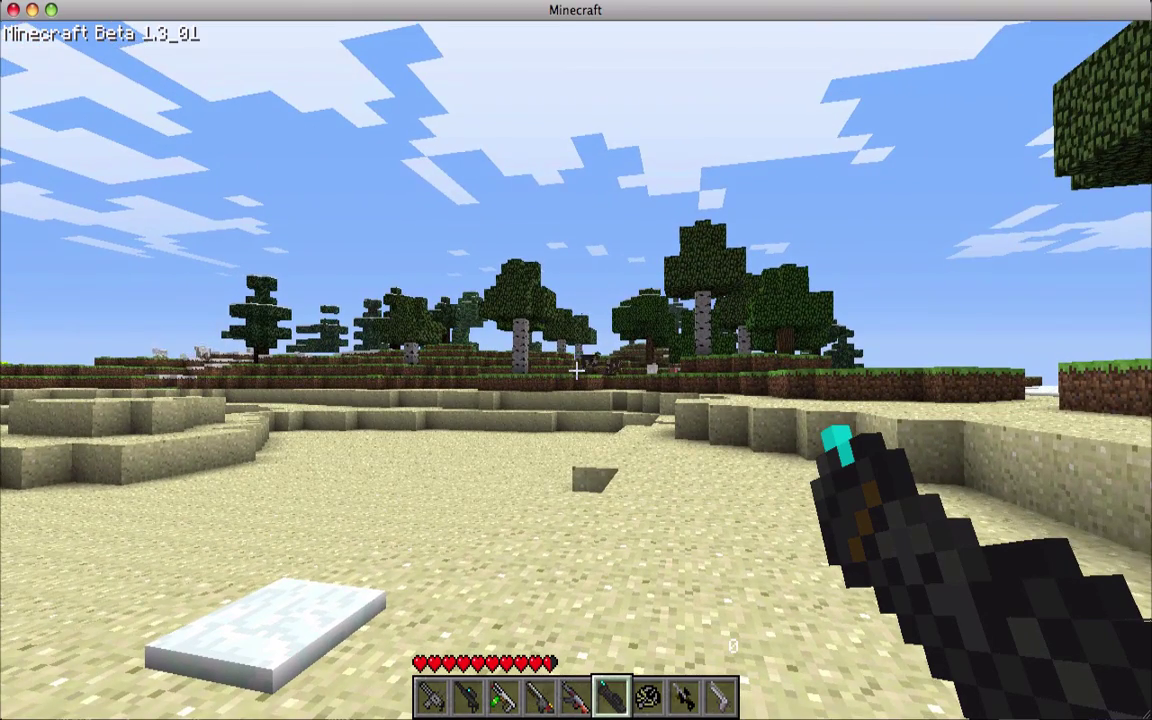
Step: Cross the sand toward the trees and fire the cyan-tipped launcher into the sky
key("w")
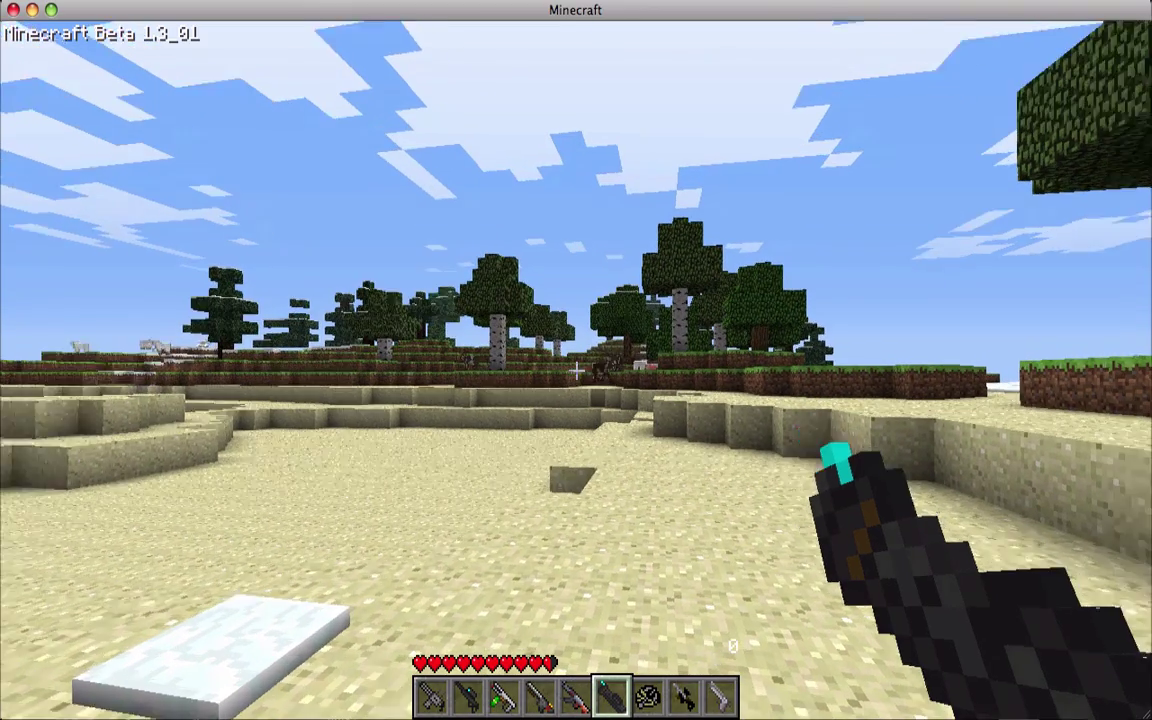
key("w")
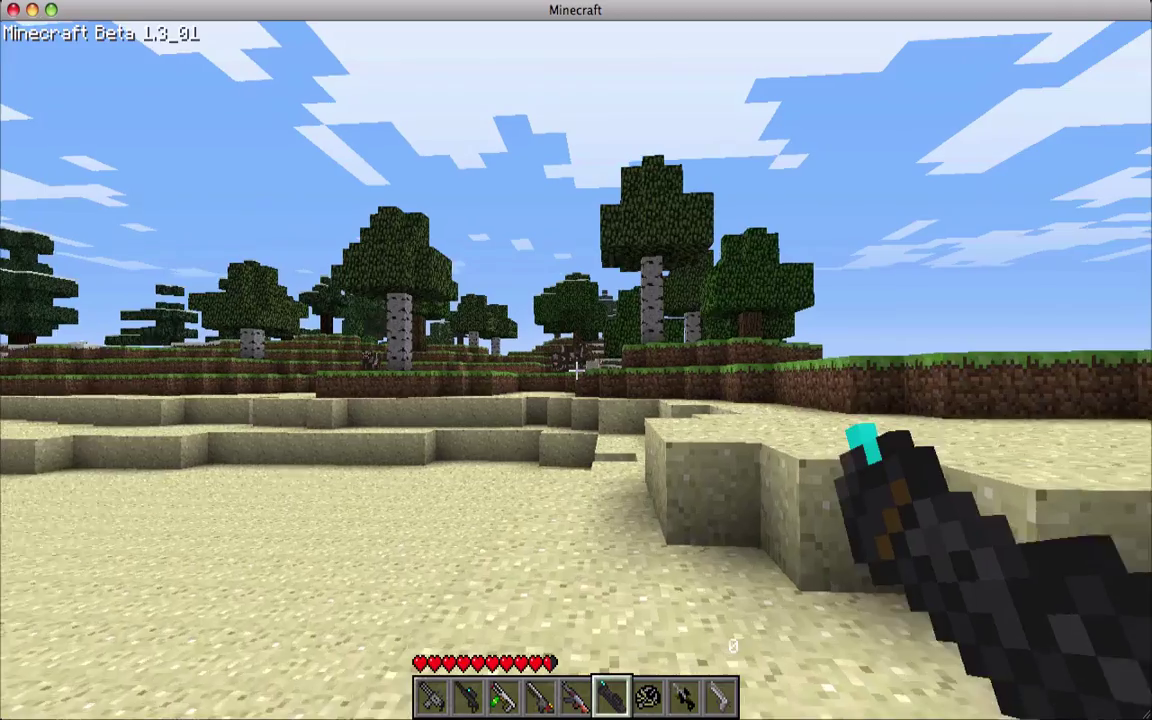
key("w")
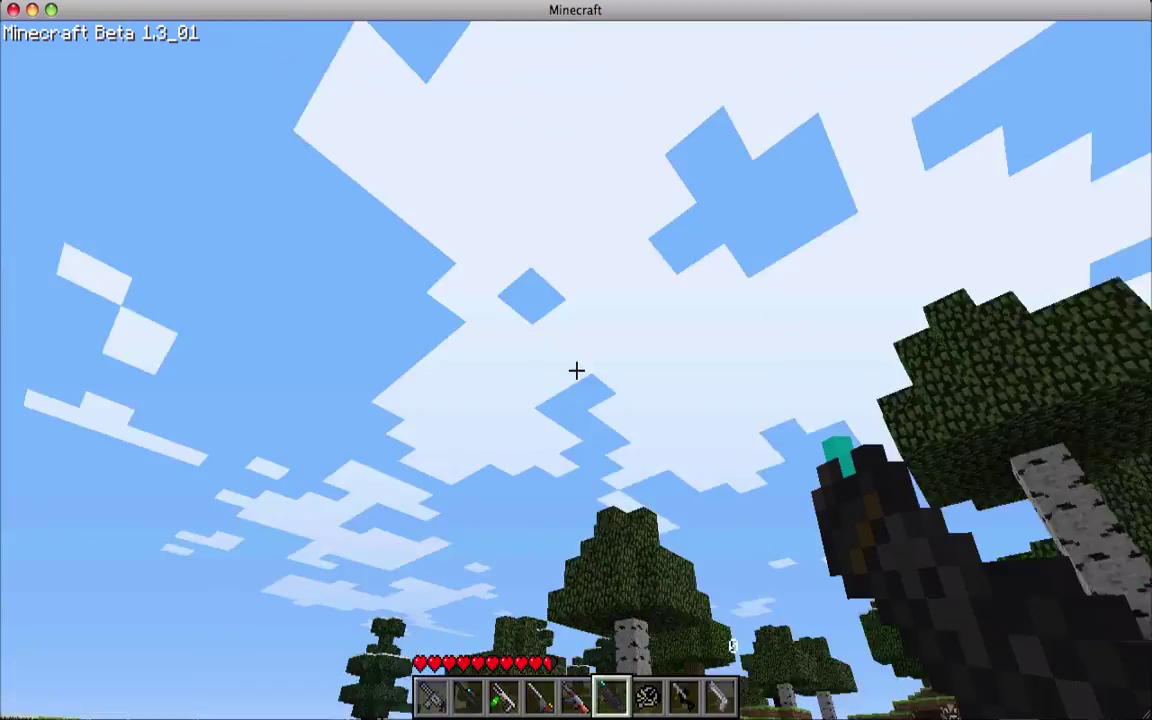
right_click(576, 370)
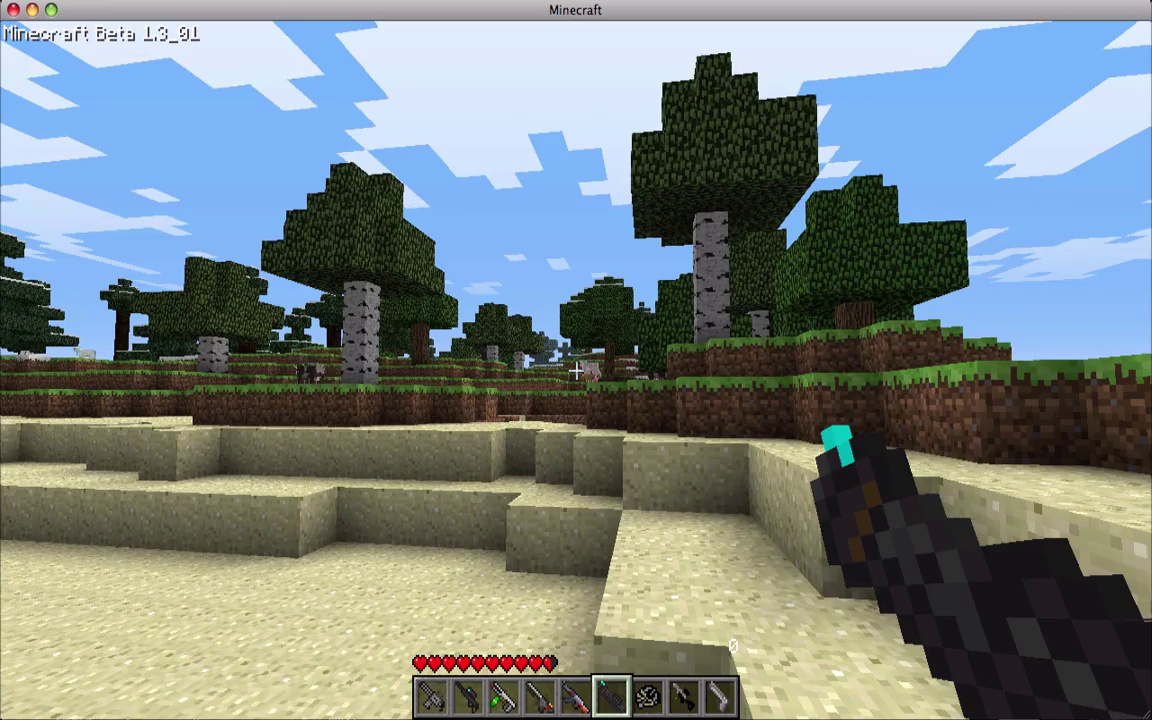
Step: Climb the sand ledges to the grass and fire the cyan-tipped launcher at the cow near the trees
key("w")
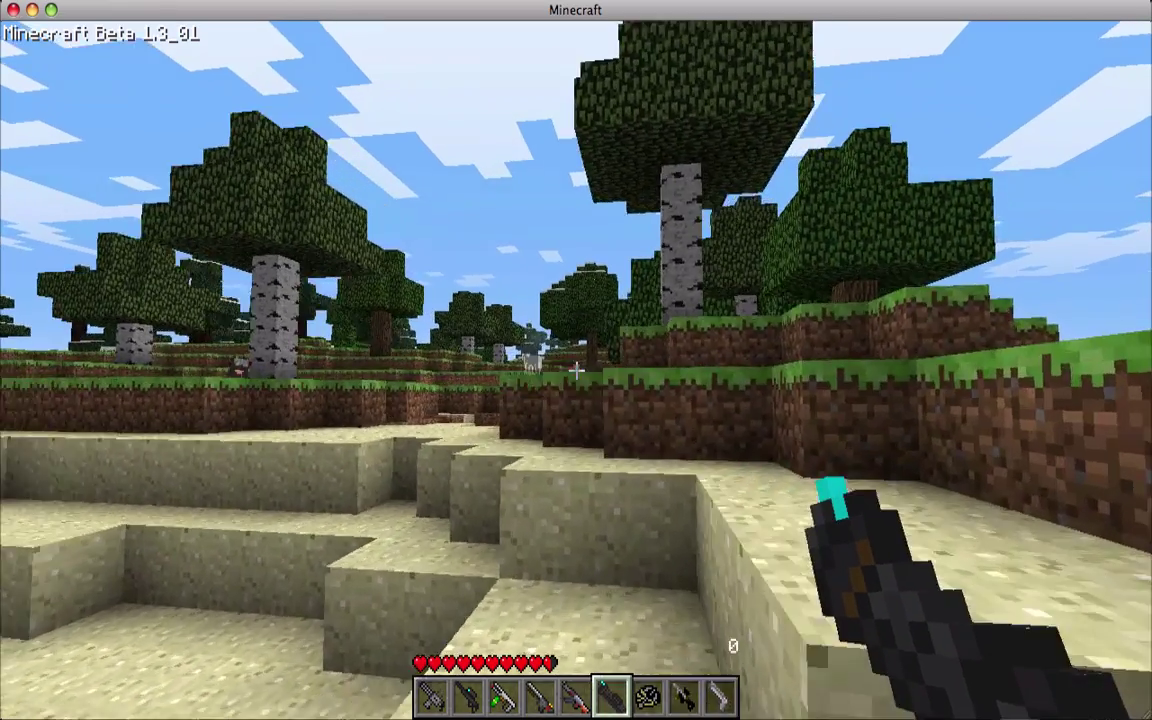
key("w")
key("space")
key("space")
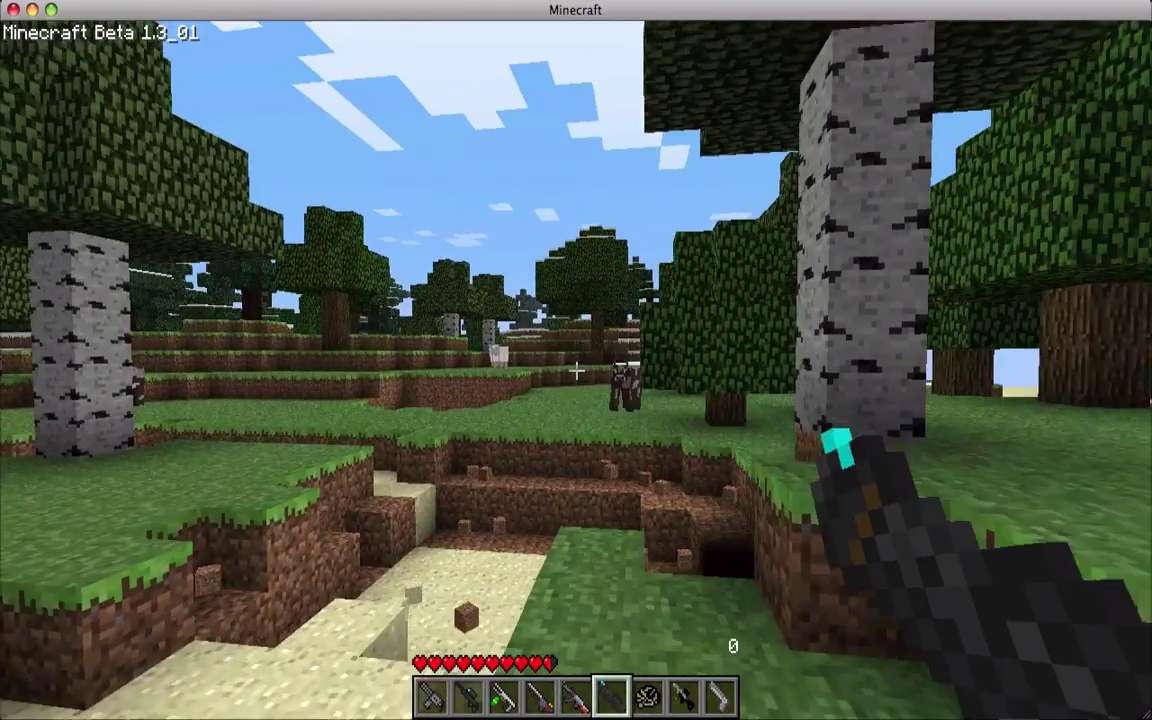
right_click(576, 370)
key("a")
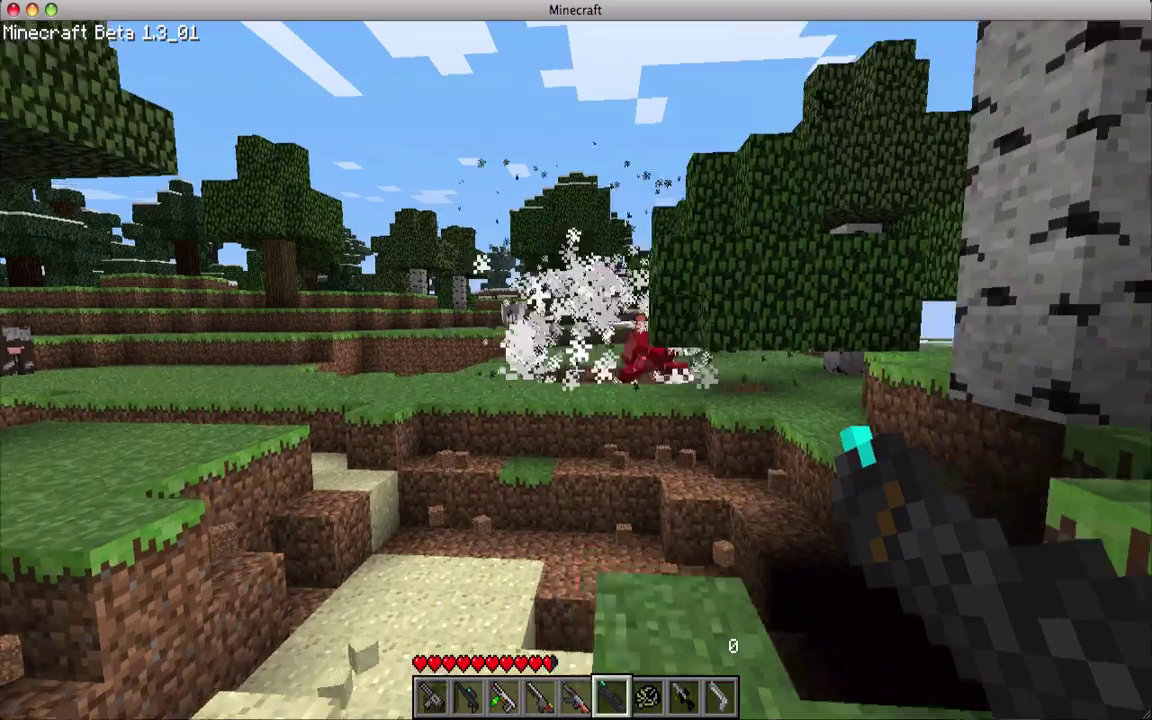
Step: Jump up the dirt ledges beyond the blasted ground and walk onto the open grass
key("w")
key("w")
key("space")
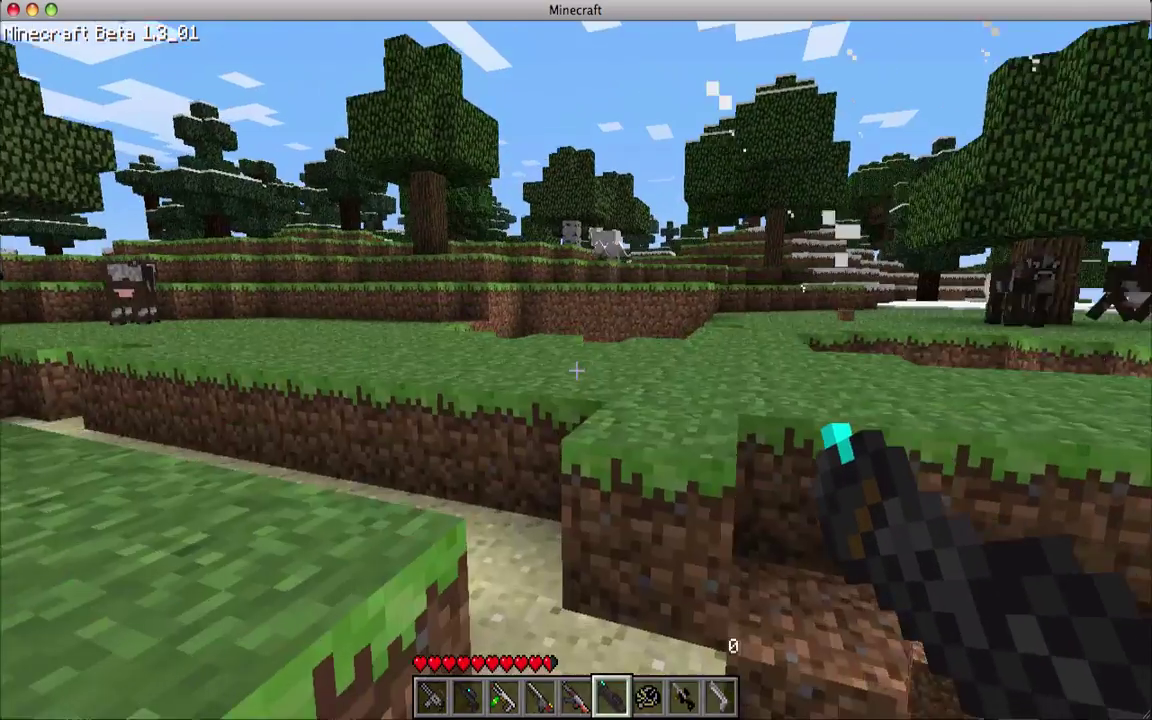
key("space")
key("w")
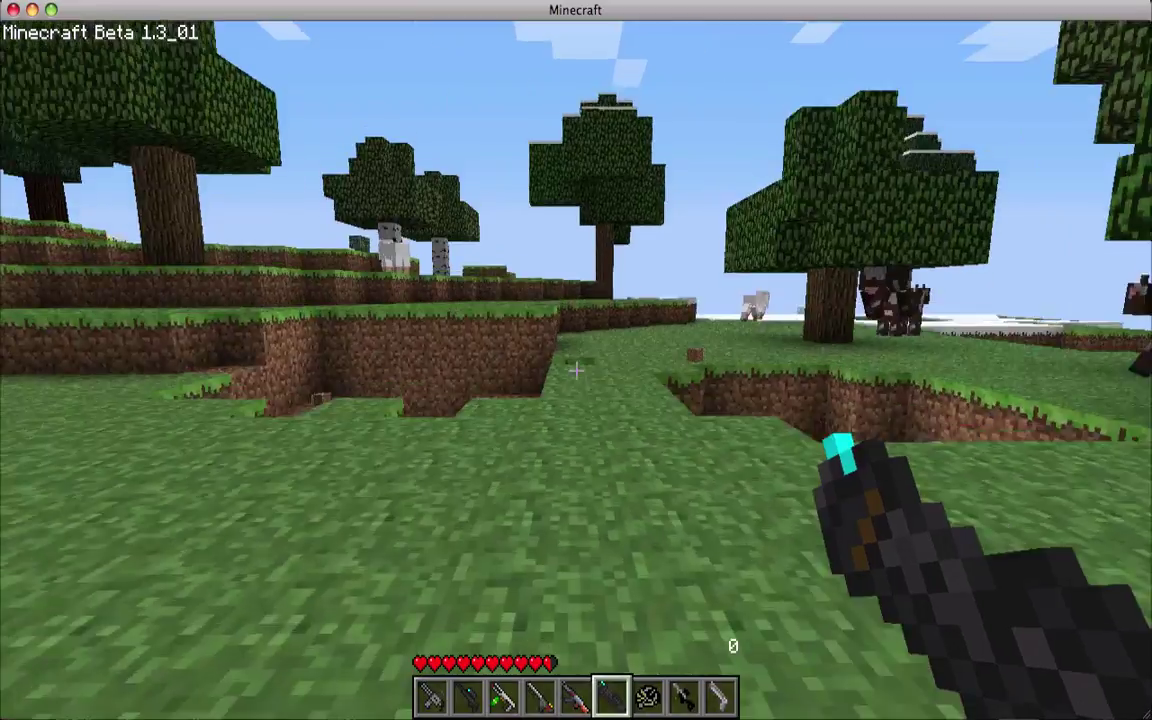
Step: Switch to the grey handgun in the last hotbar slot, shoot the distant animal beside the sand, and walk on
scroll(576, 371, "down", 3)
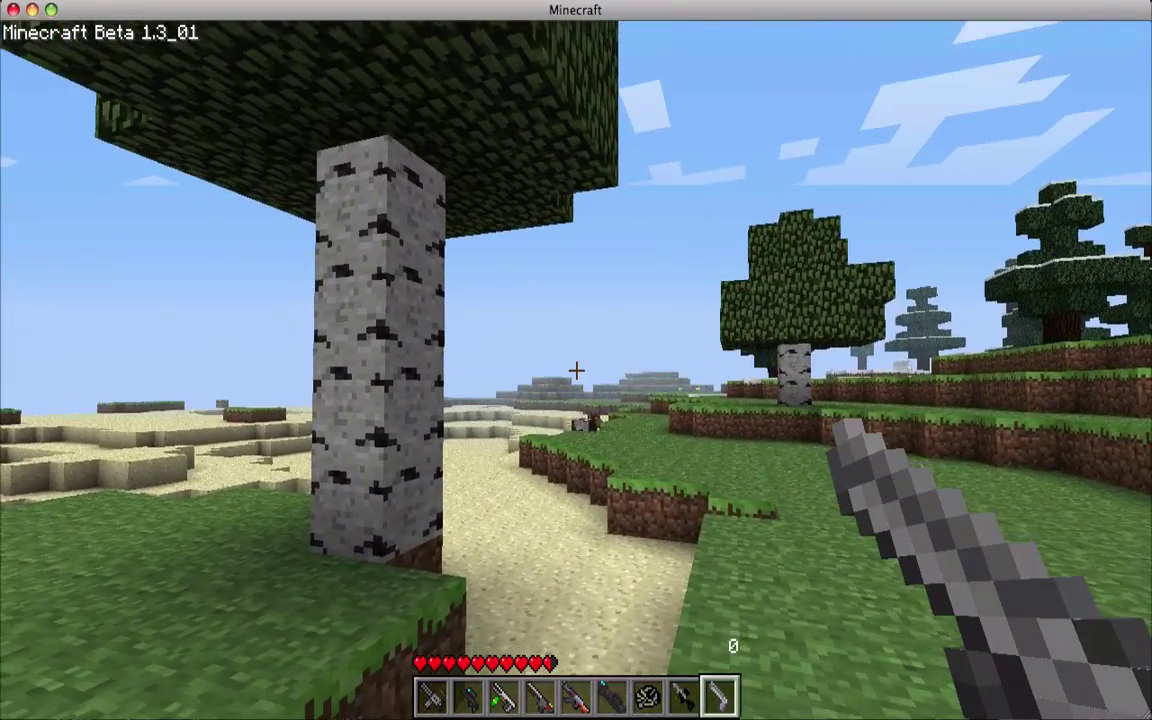
right_click(576, 371)
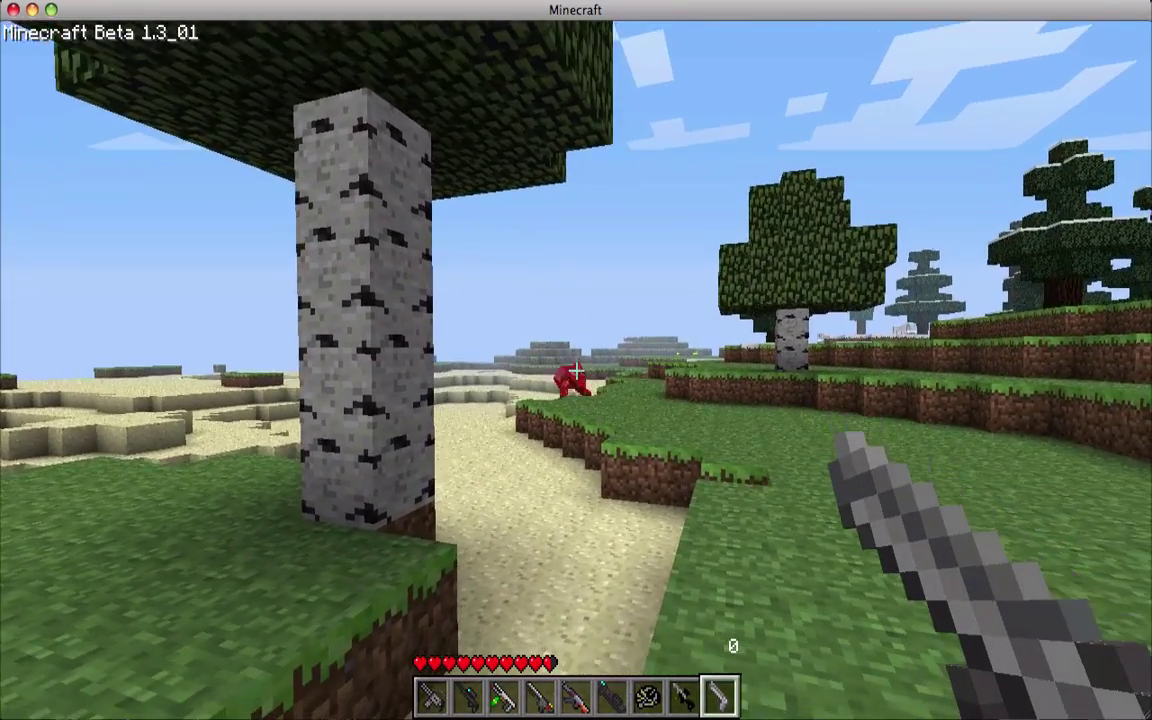
key("w")
key("w")
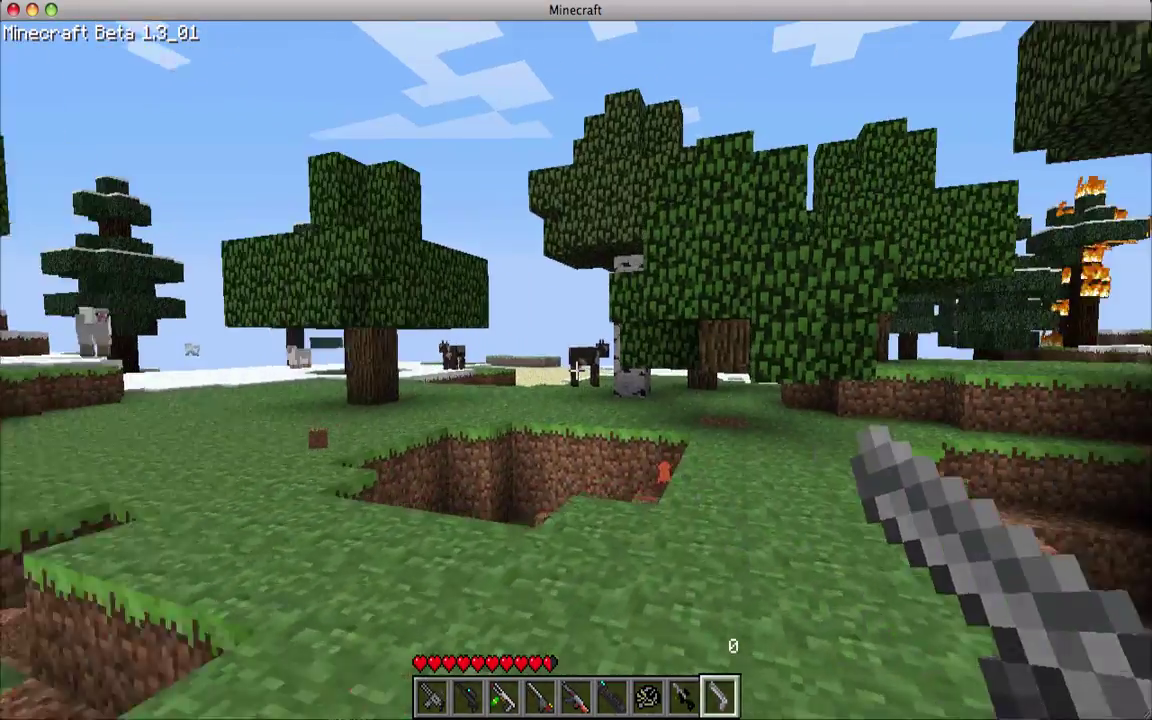
Step: Walk to the snow's edge, equip the dark rifle in the second hotbar slot, and test it among the animals
key("w")
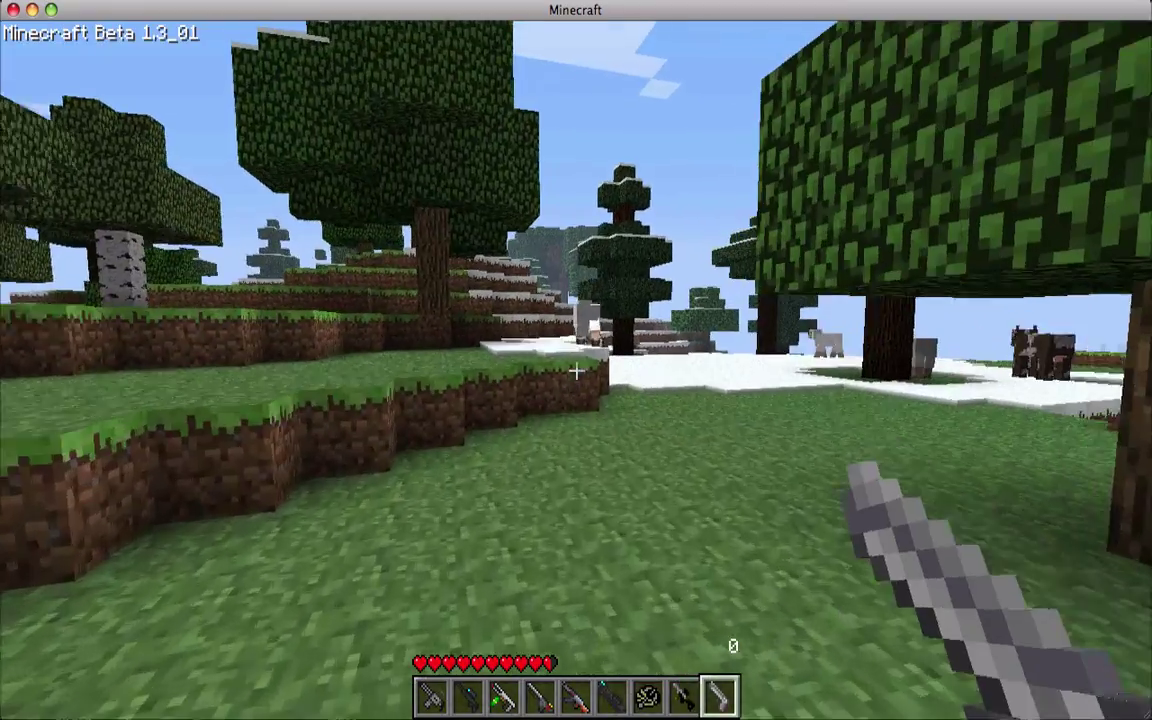
key("w")
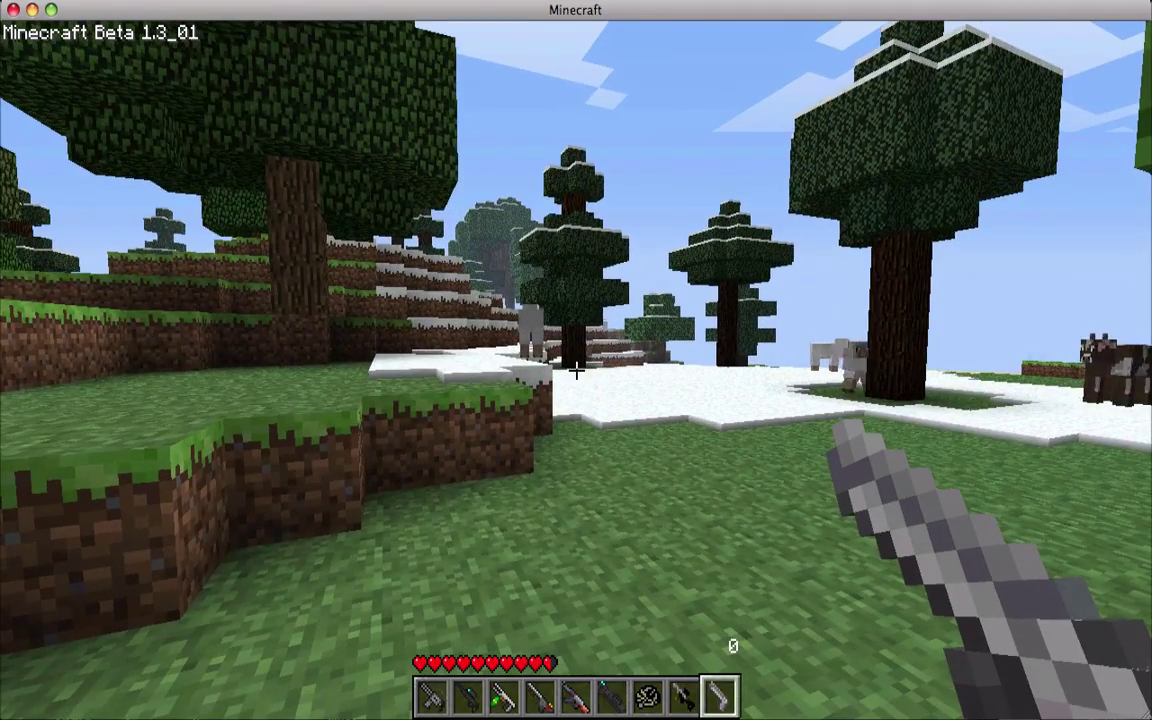
key("2")
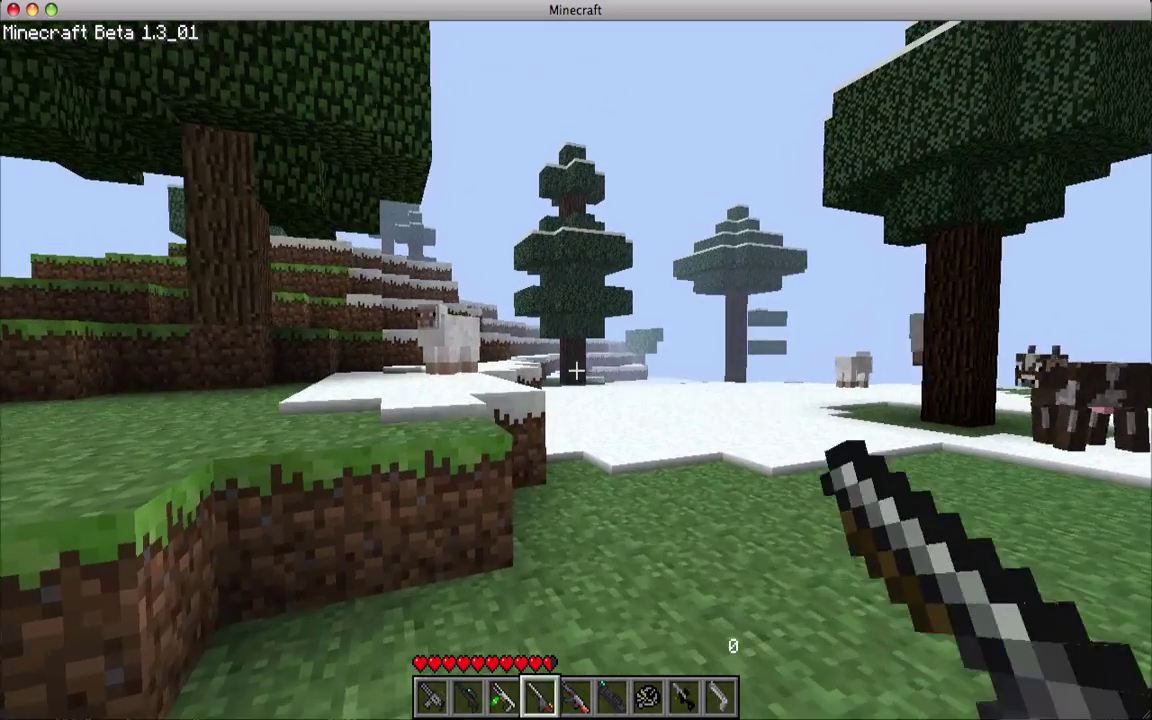
key("w")
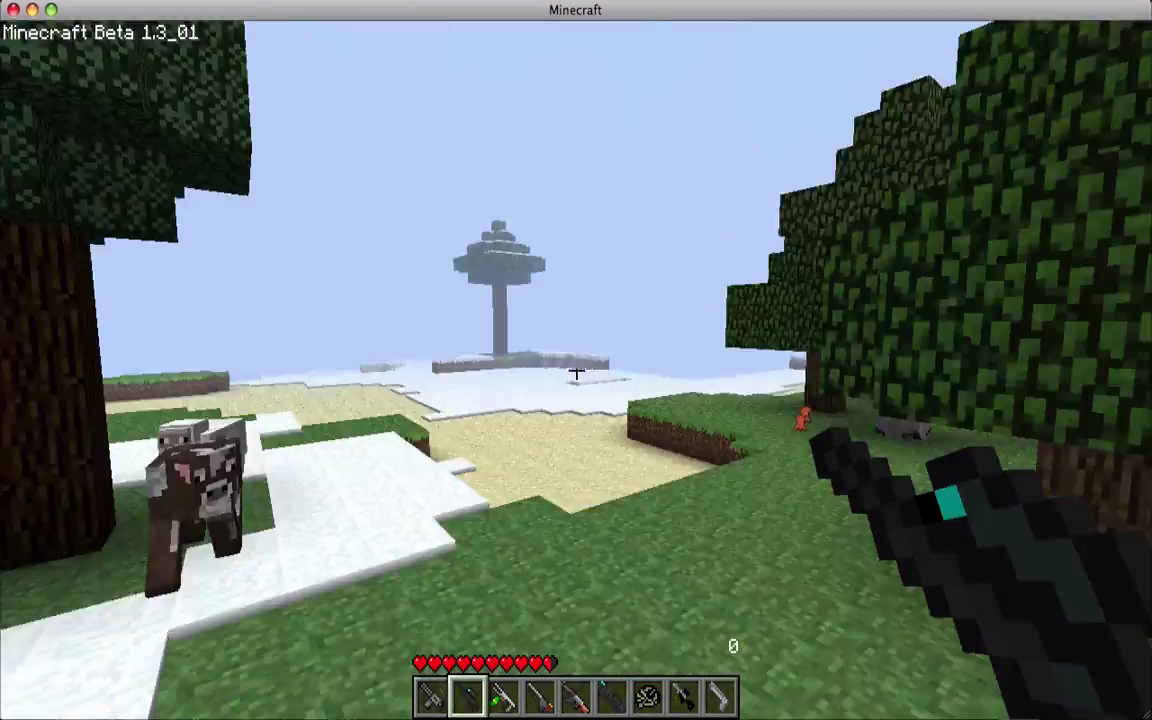
key("s")
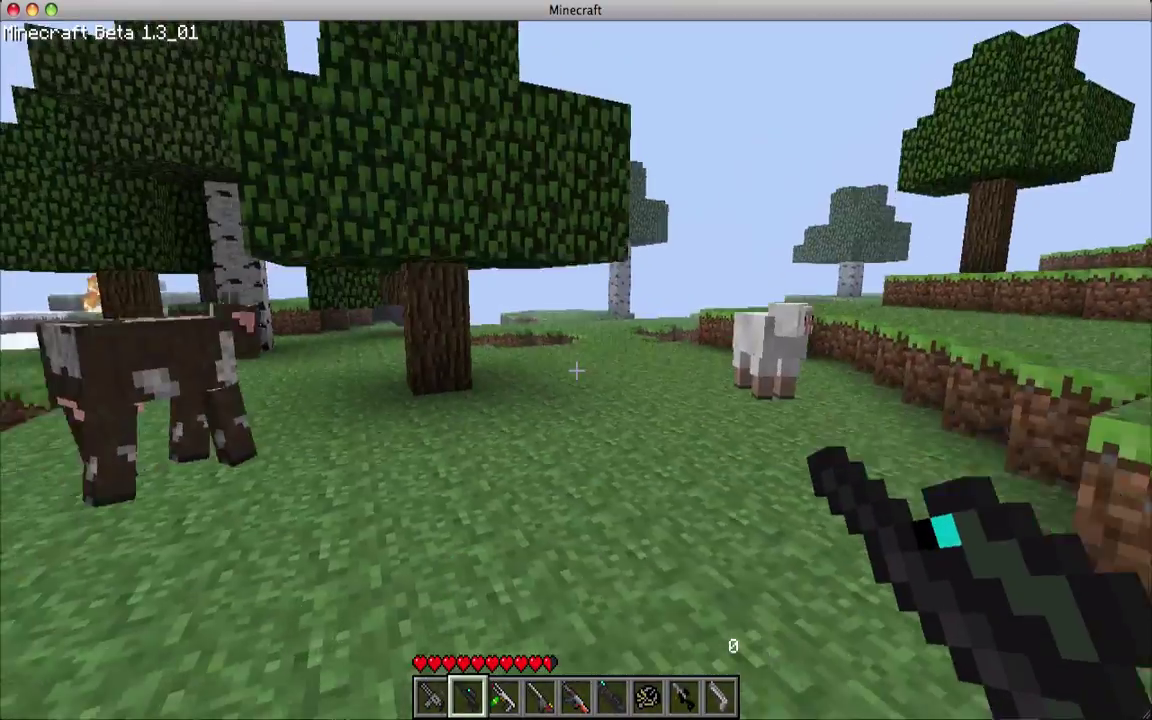
left_click(576, 371)
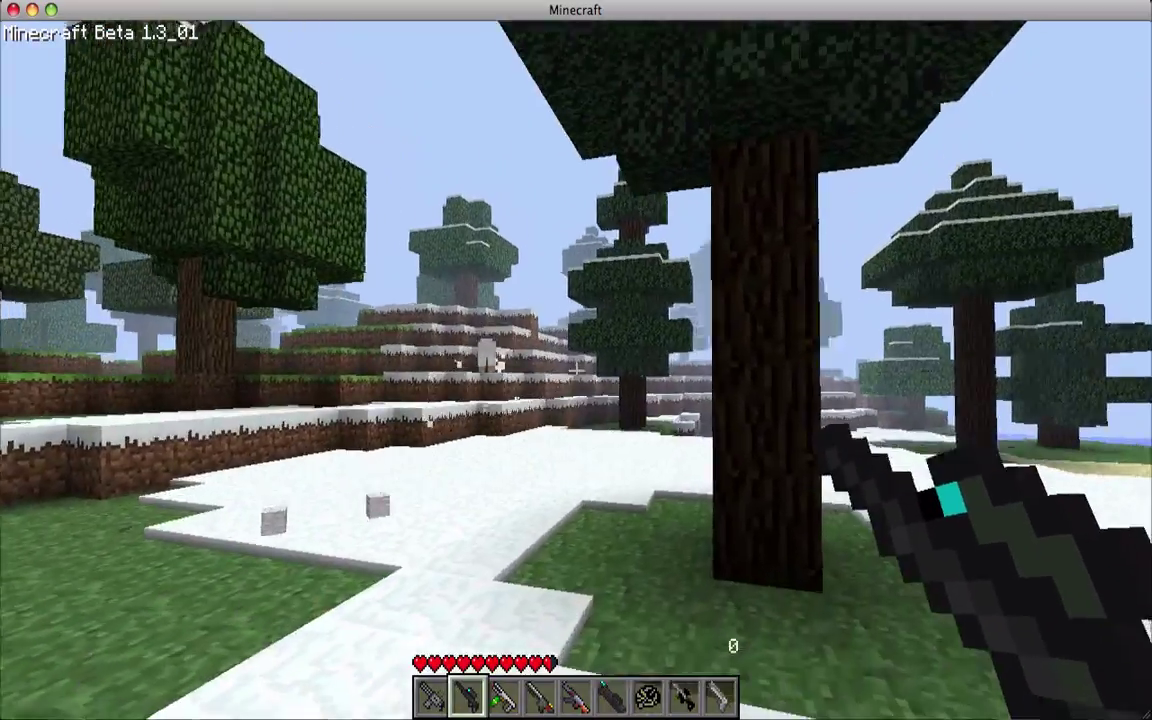
Step: Move across the snow, back away from the sheep, and shoot it with the dark rifle from the second hotbar slot
key("w")
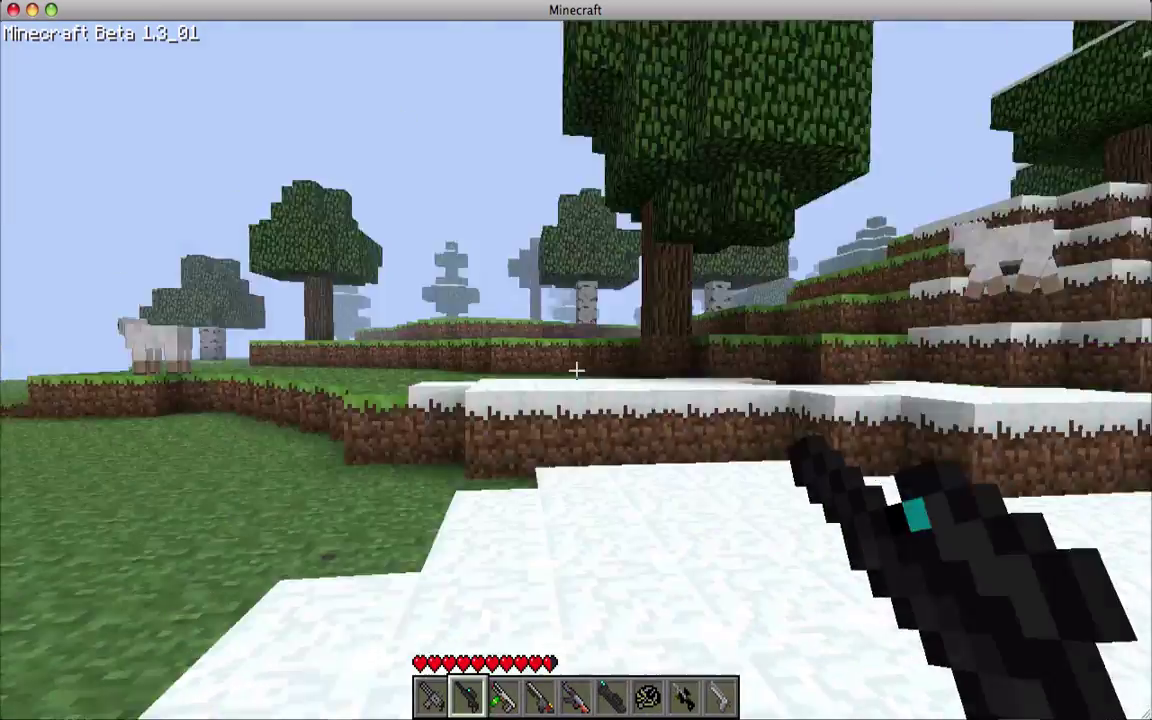
key("w")
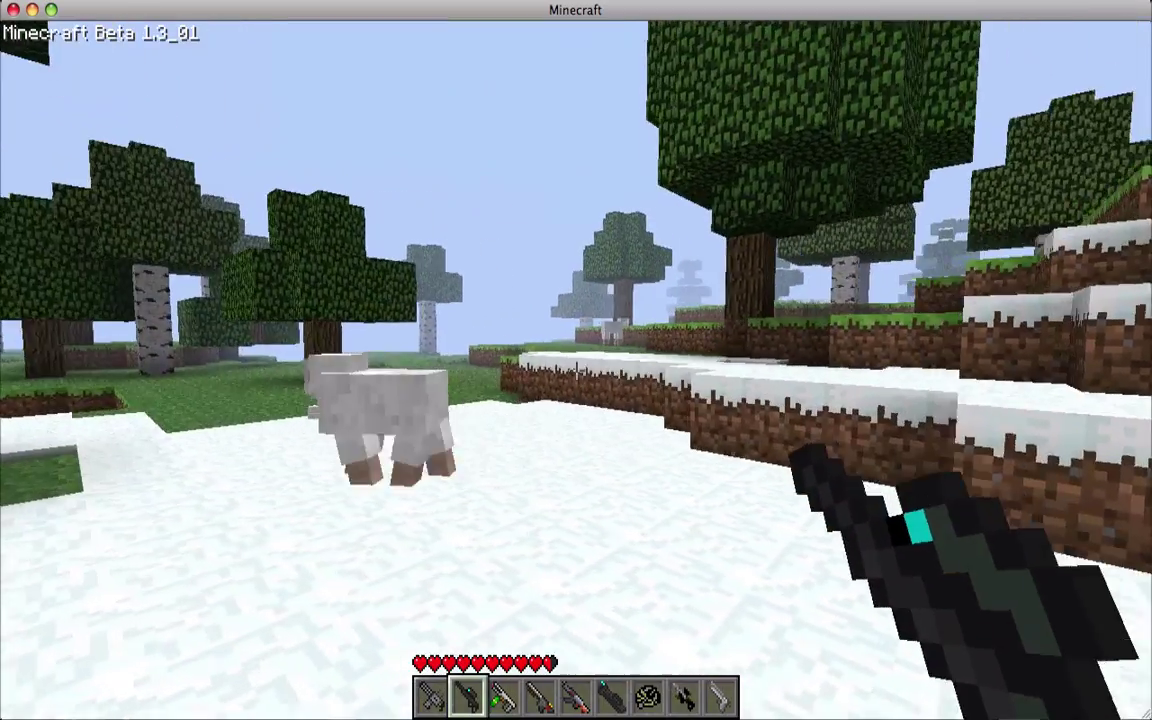
key("s")
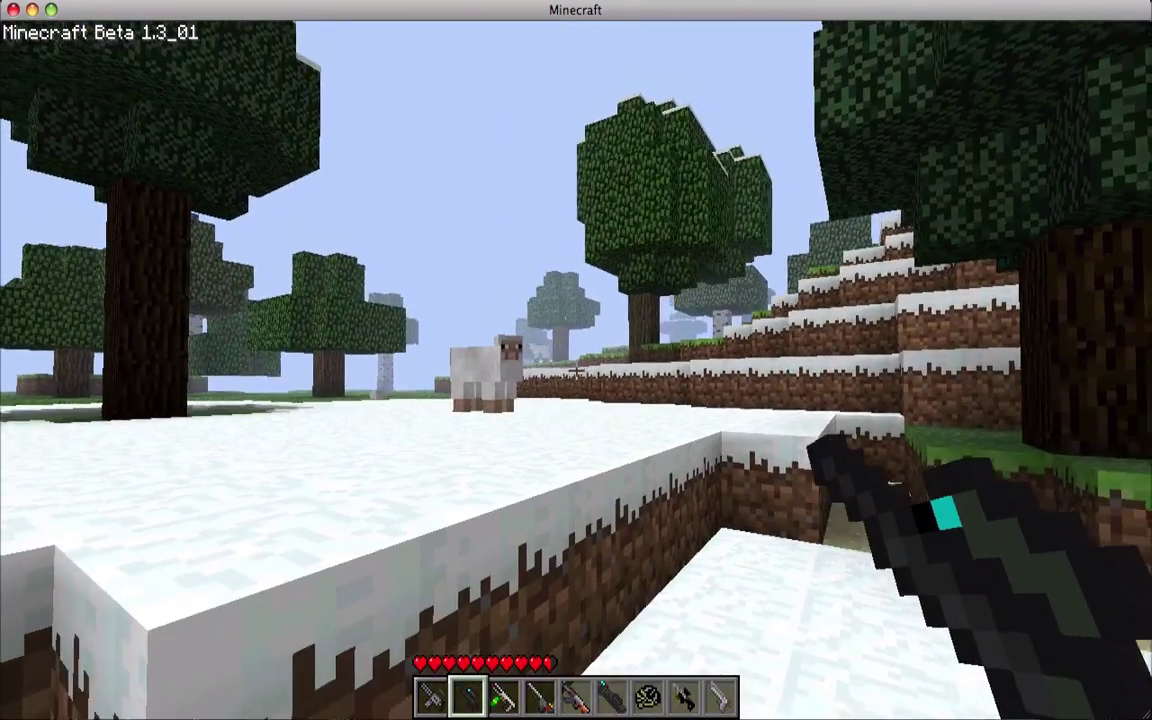
right_click(576, 370)
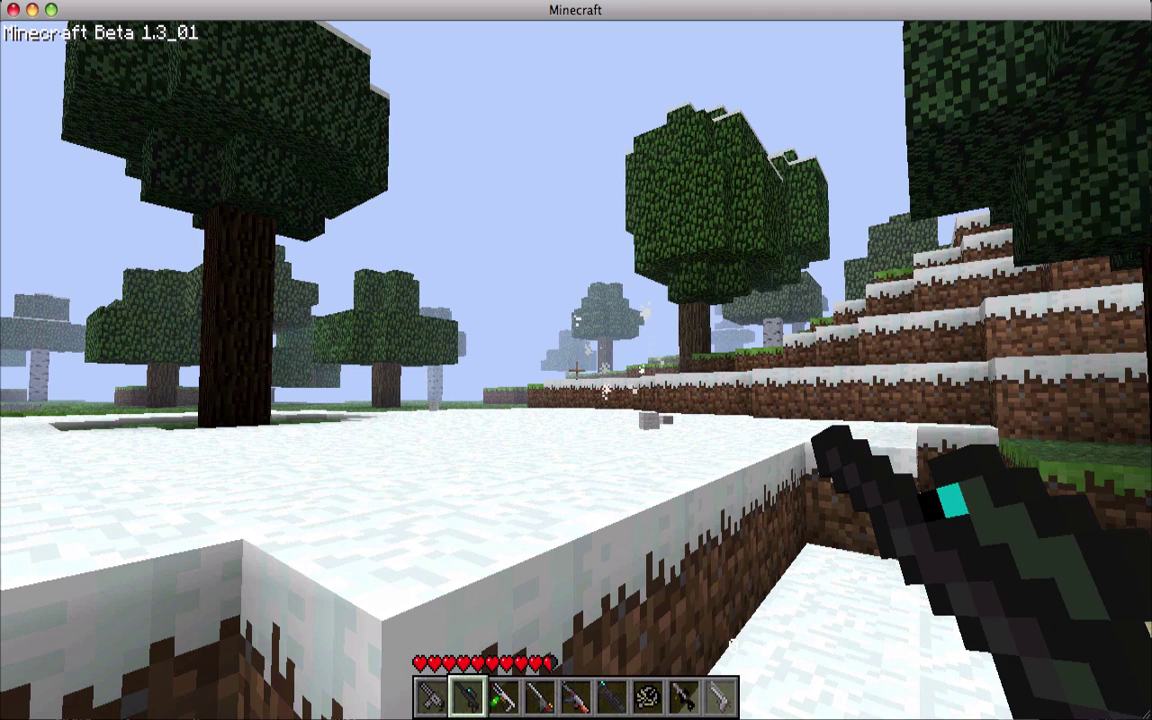
key("z")
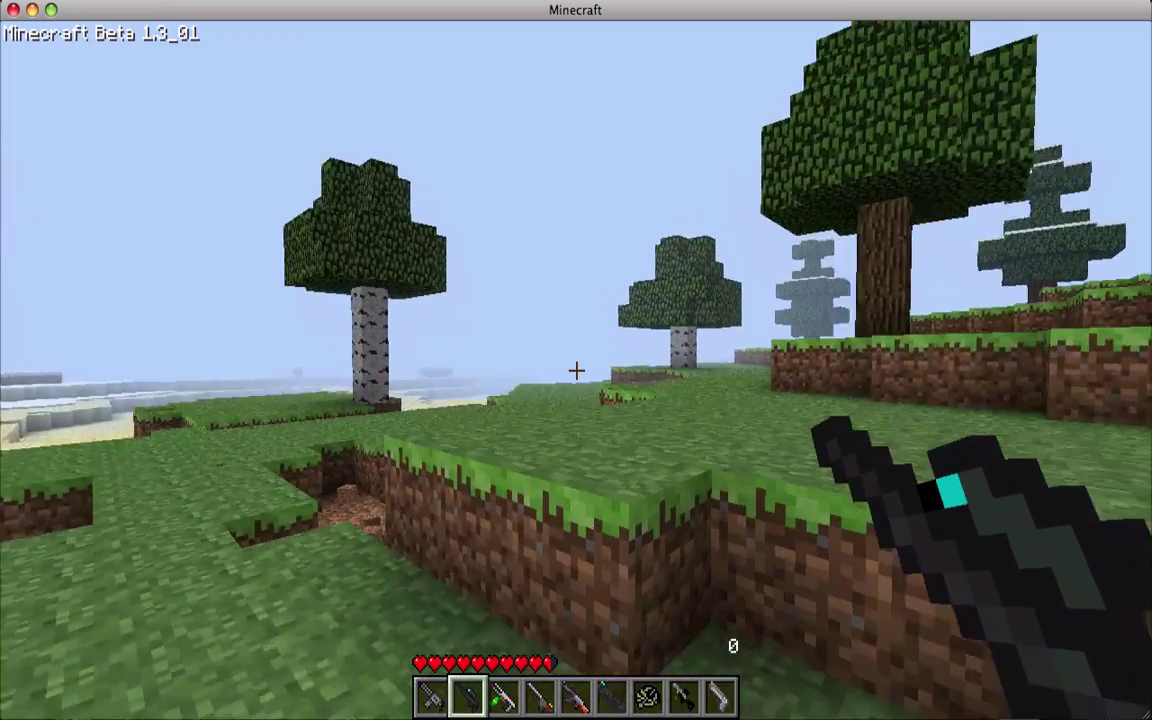
Step: Equip the black coiled grappling hook in the seventh hotbar slot and throw it onto the nearby treetop
scroll(576, 370, "down", 5)
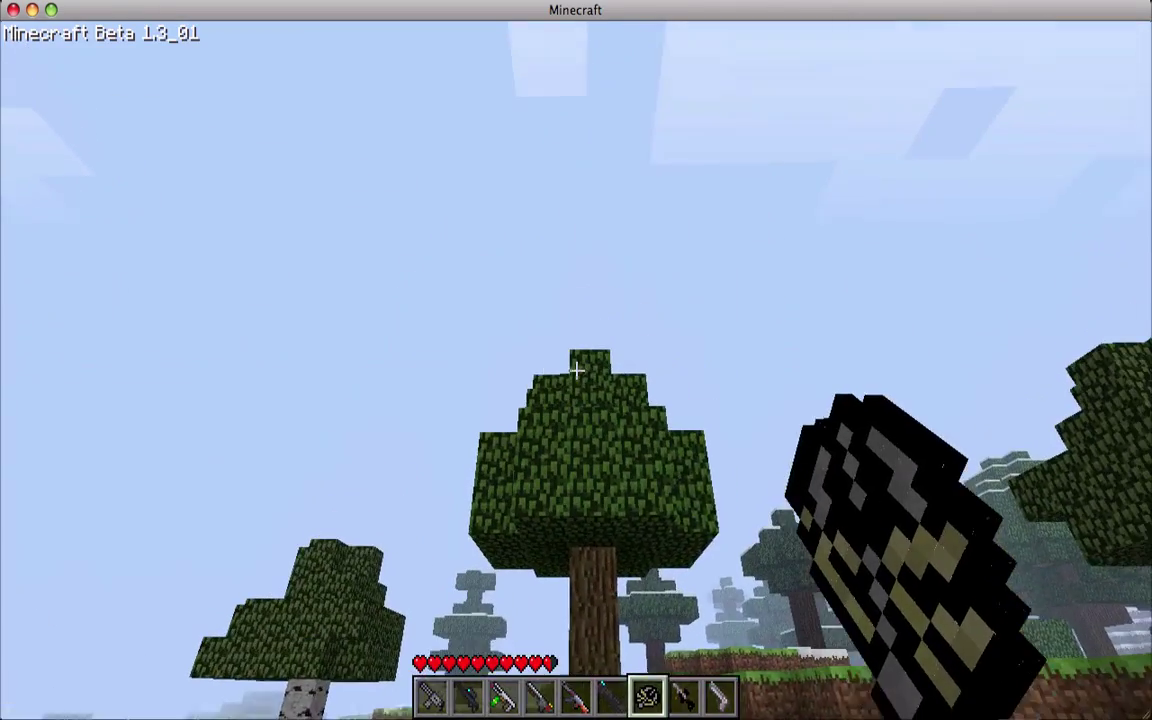
right_click(576, 370)
right_click(576, 370)
right_click(576, 370)
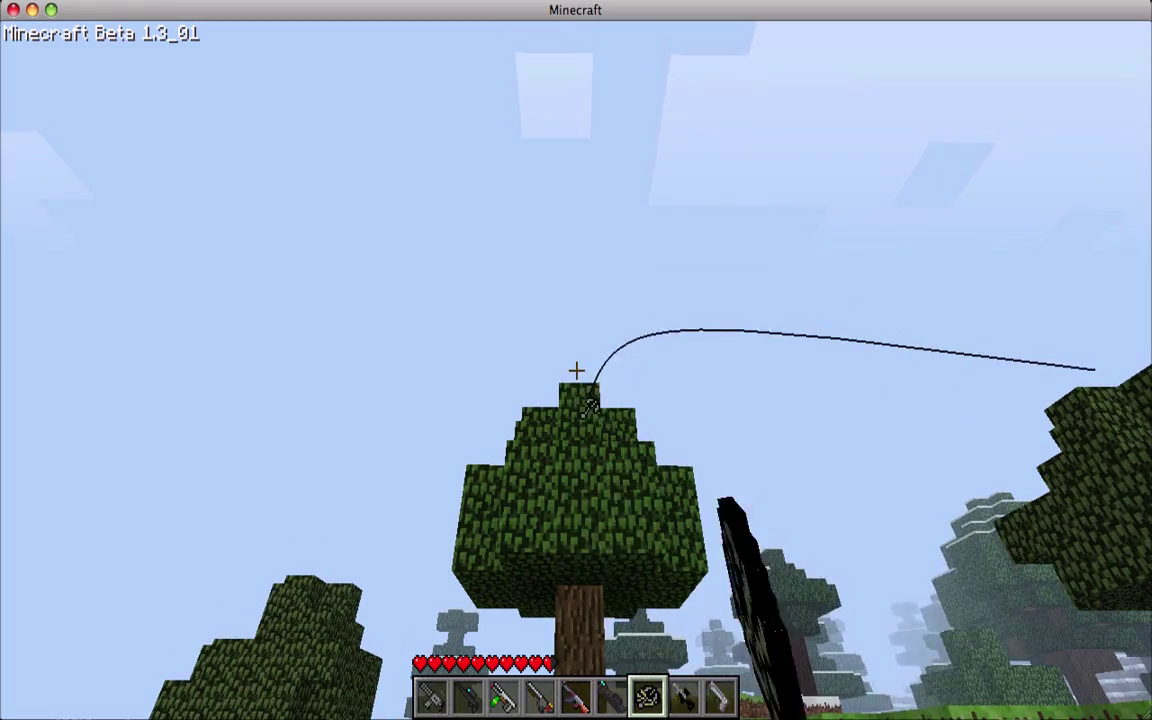
right_click(576, 370)
Step: Climb the hanging rope to the treetop, retrieve the grappling hook, and cross the leaves
key("w")
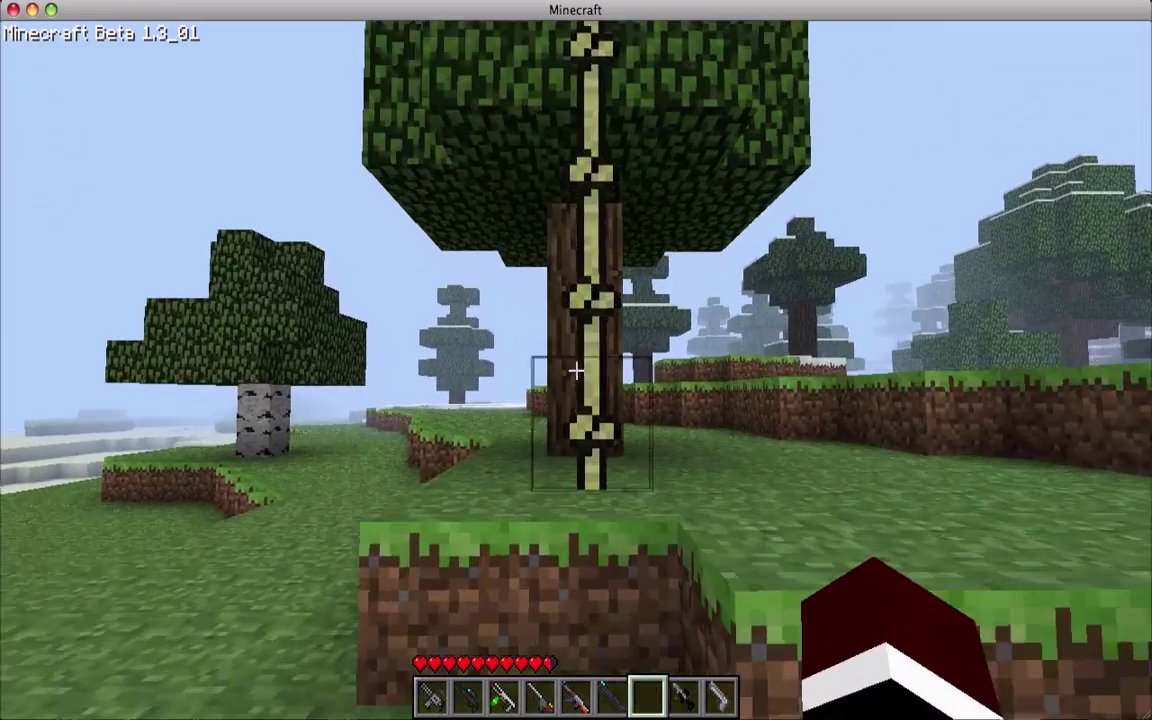
key("w")
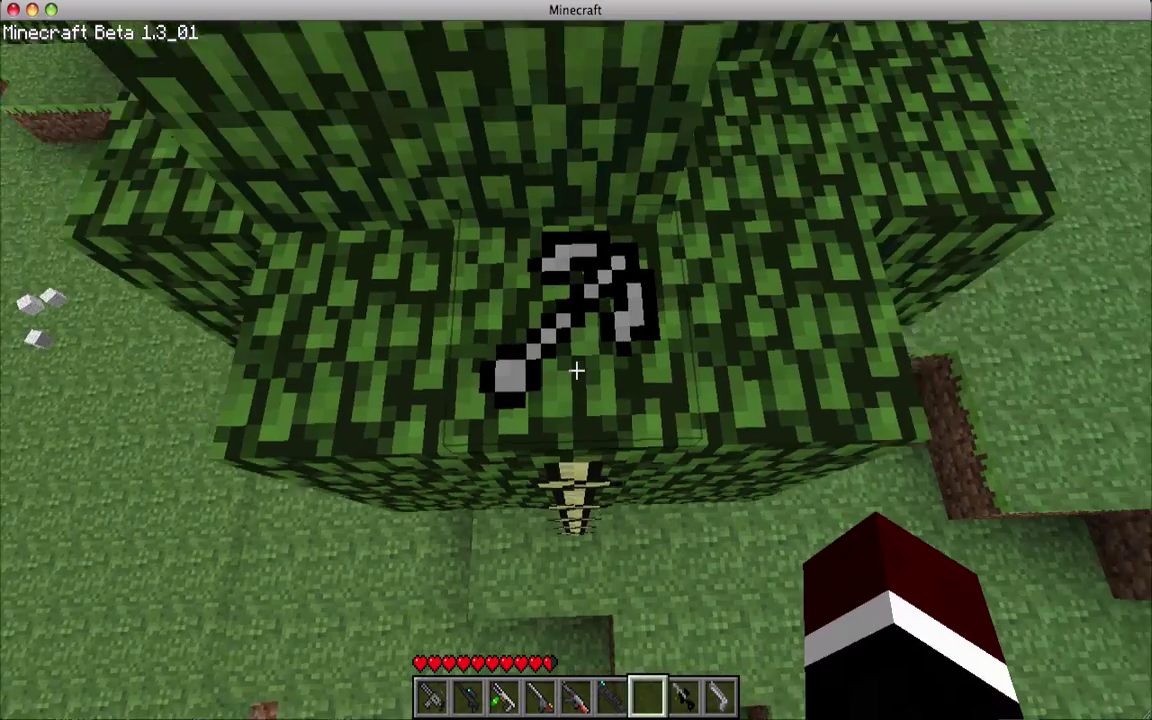
left_click(576, 370)
key("w")
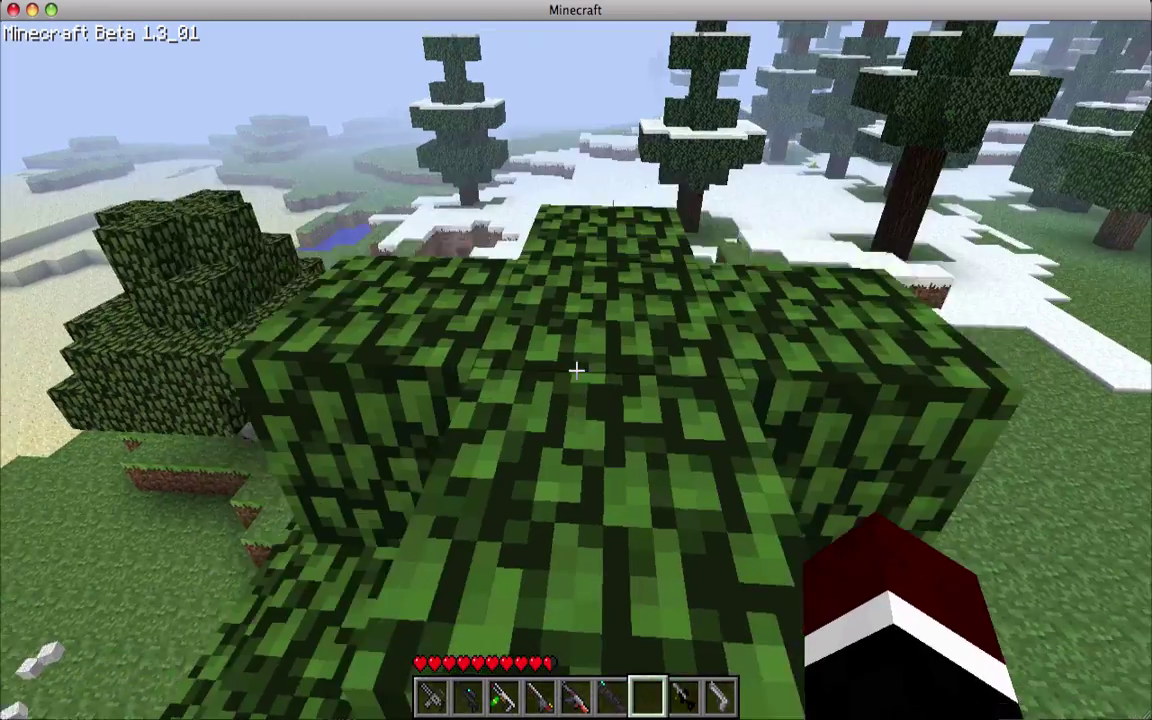
key("space")
key("w")
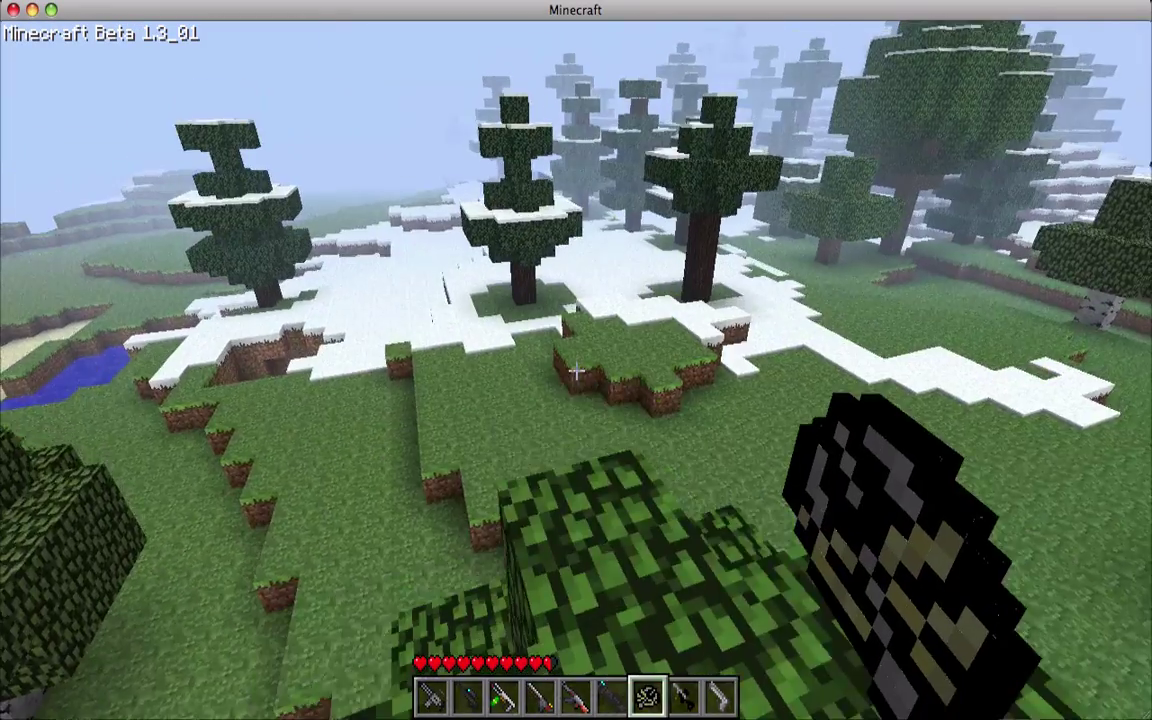
Step: Check the Shotgun Shell among the inventory's modded items, close it, and switch to the launcher in the sixth hotbar slot
key("e")
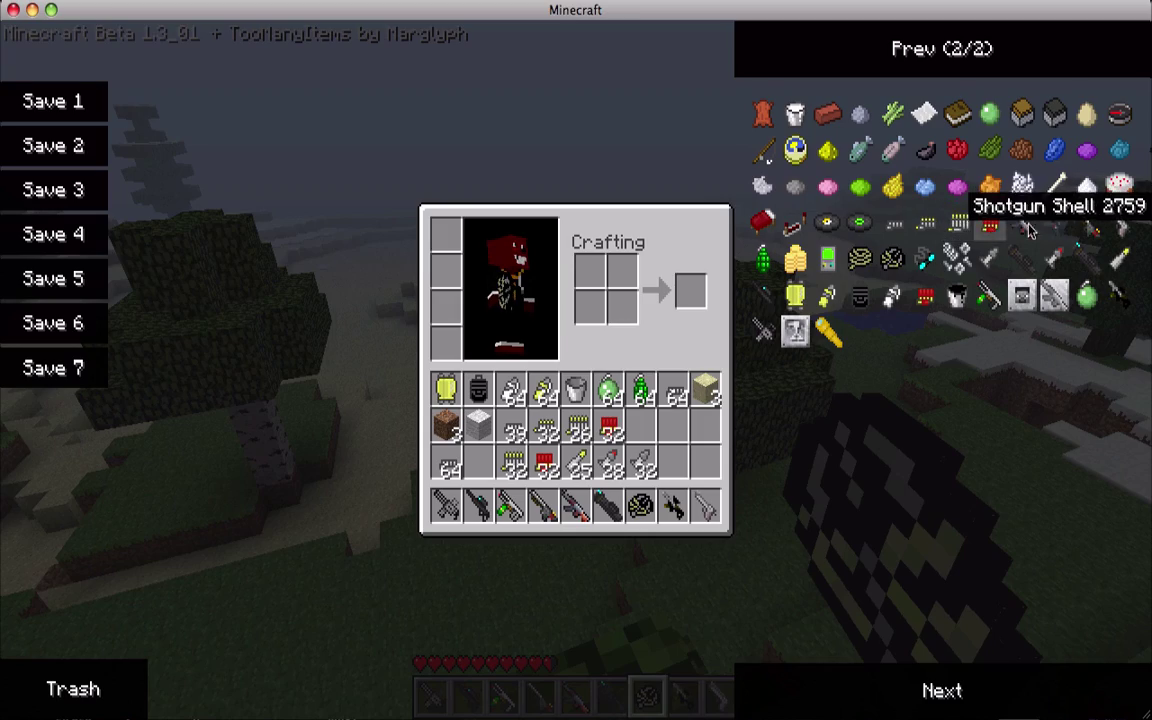
key("e")
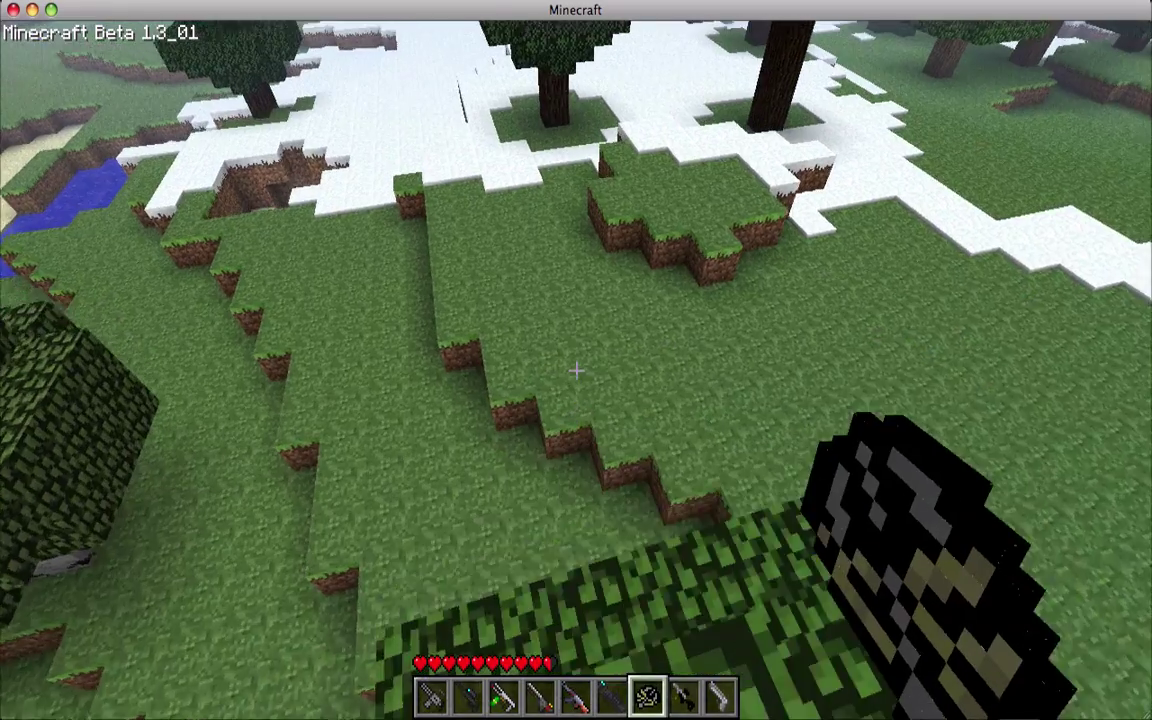
scroll(576, 371, "down", 1)
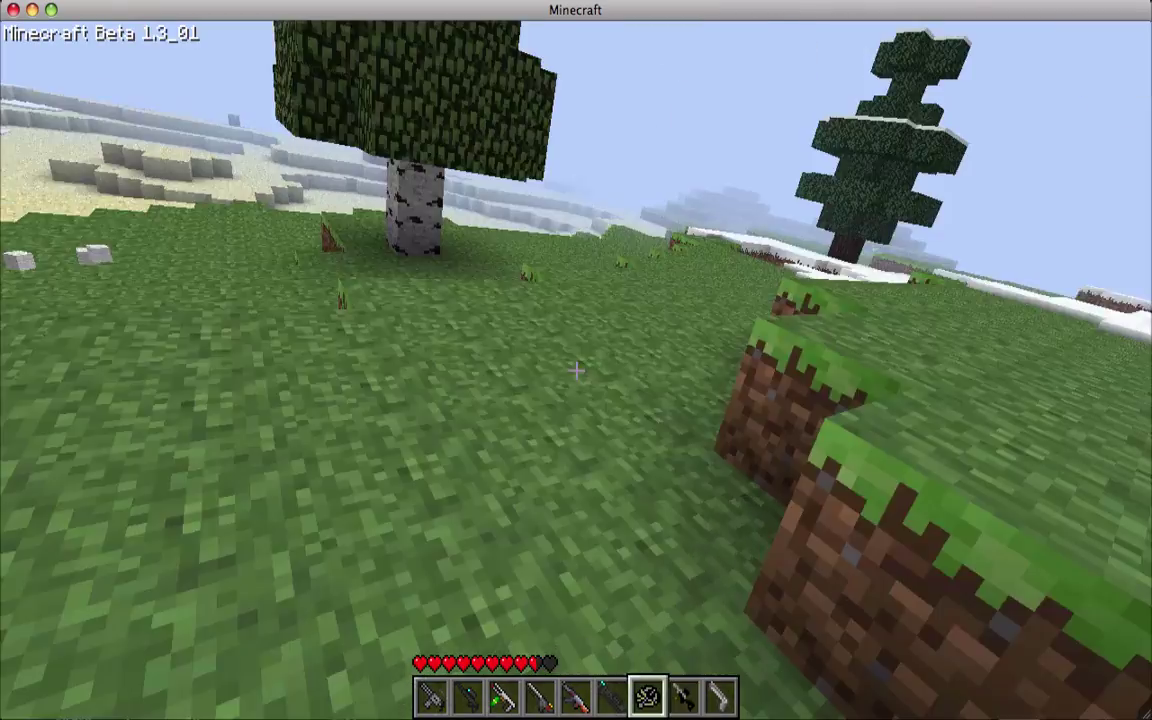
scroll(576, 371, "up", 2)
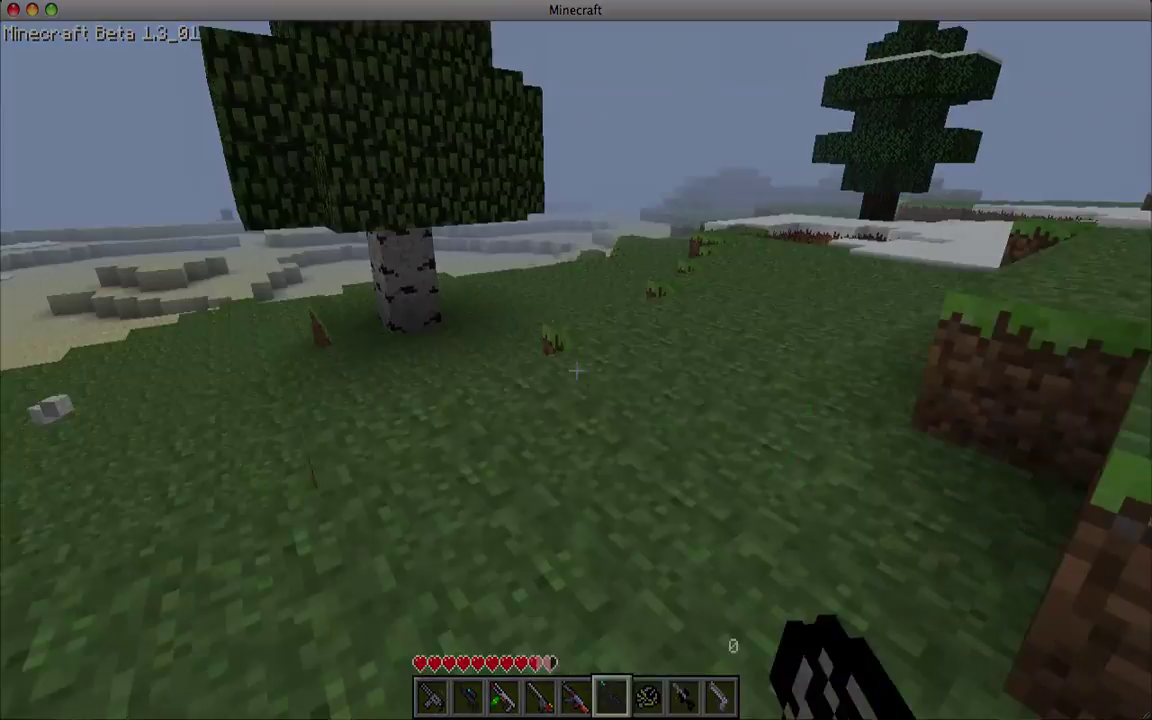